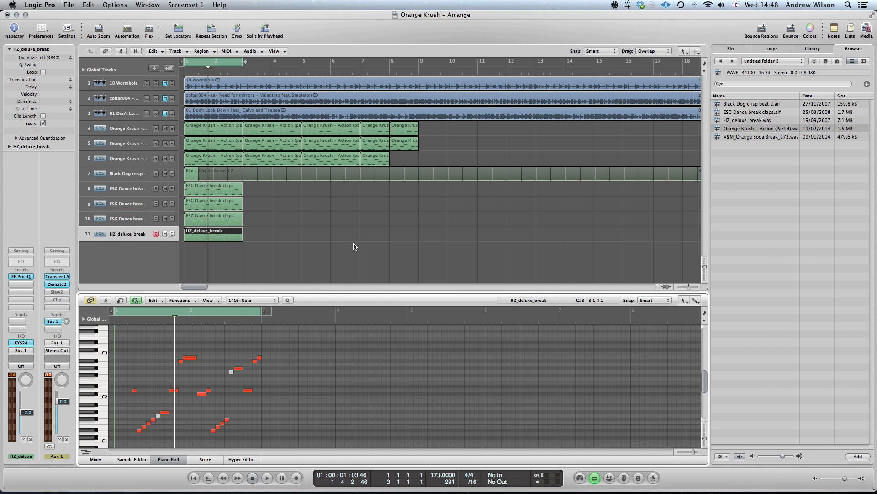
# Audition the V&M_Orange Soda Break_173, Orange Krush - Action (Part 4) and HZ_deluxe_break source samples in the file browser
pyautogui.click(751, 137)
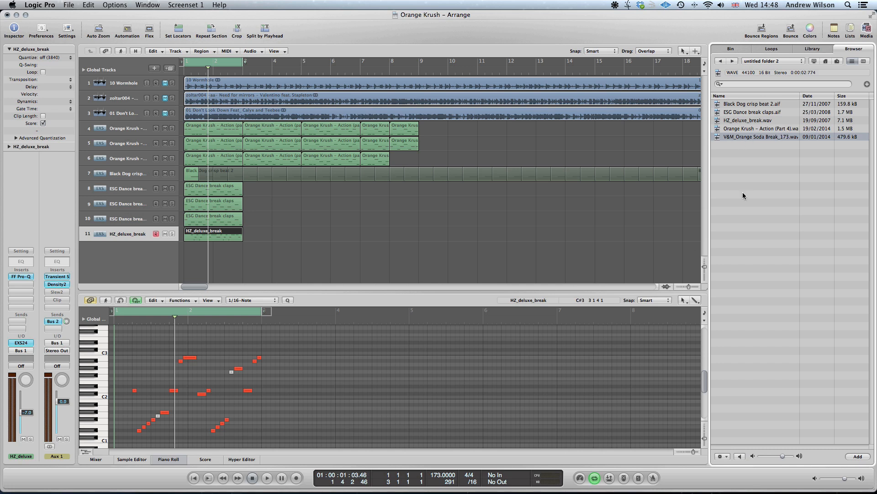
pyautogui.click(740, 456)
pyautogui.click(742, 130)
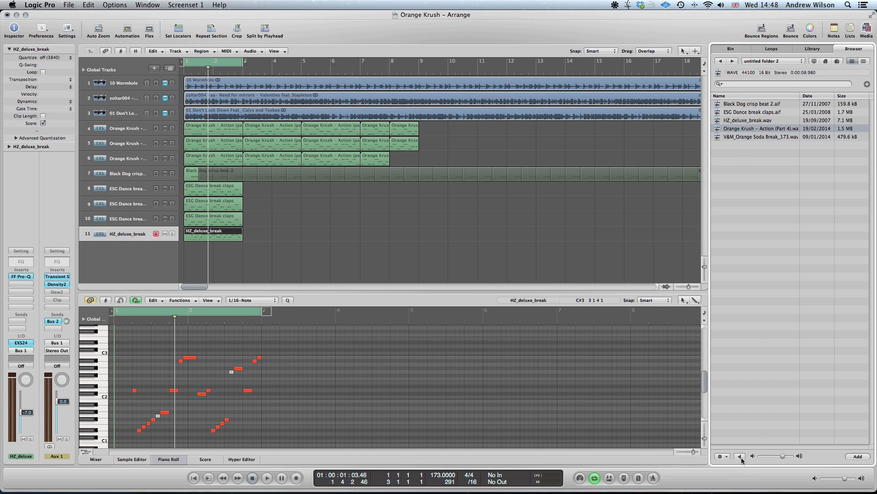
pyautogui.click(753, 120)
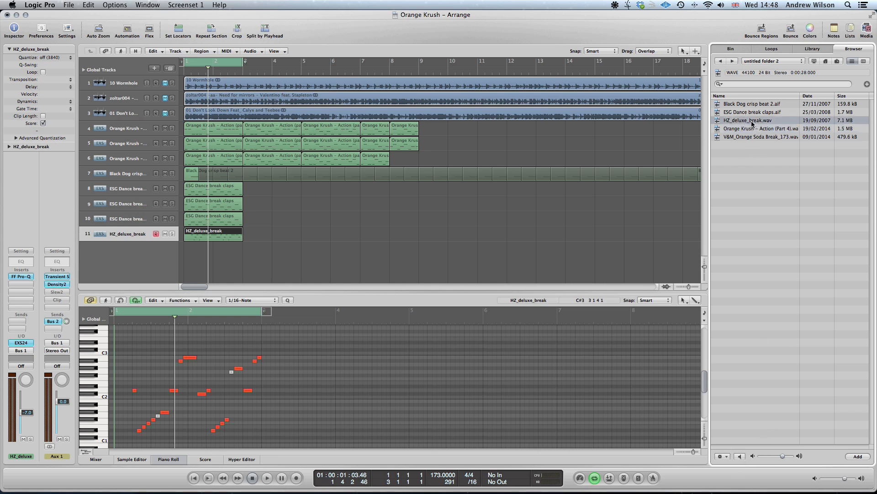
pyautogui.click(740, 456)
pyautogui.click(741, 456)
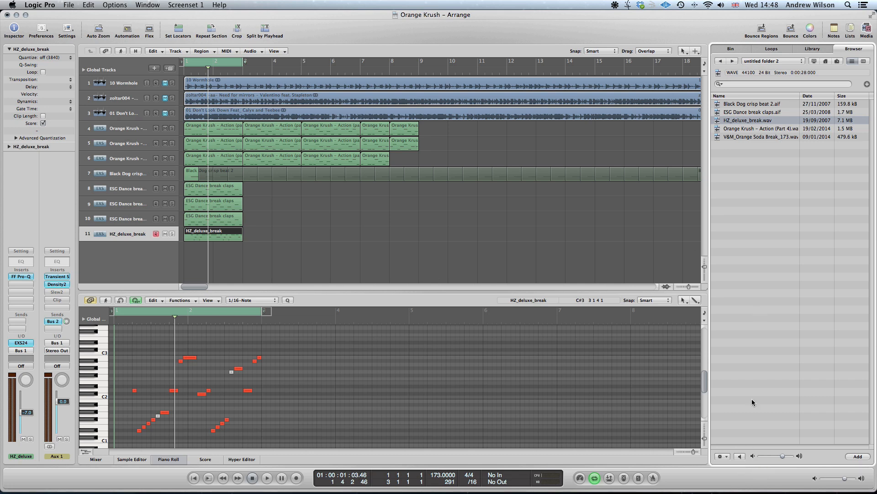
# Audition the ESG Dance break claps and Black Dog crisp beat 2 source samples in the file browser
pyautogui.click(762, 112)
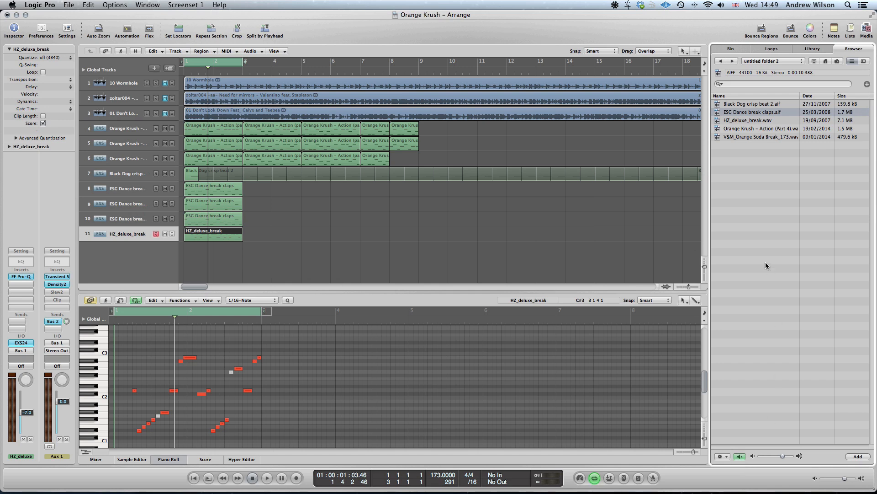
pyautogui.click(741, 456)
pyautogui.click(751, 106)
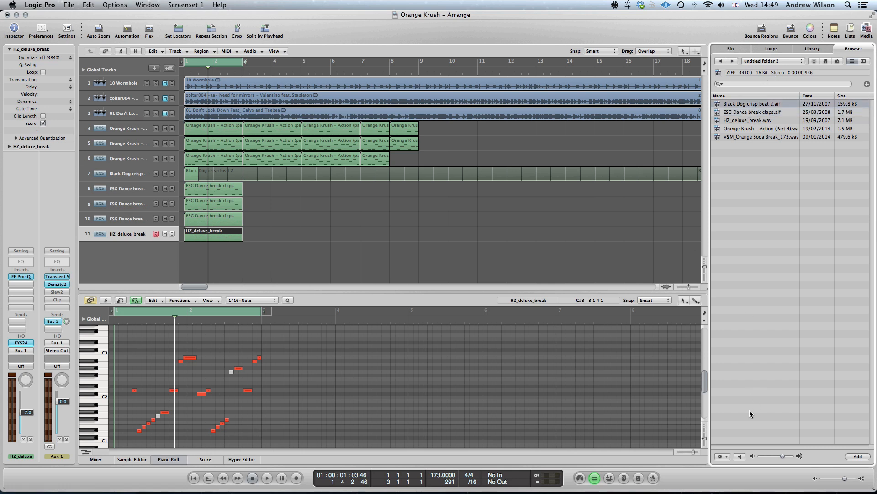
pyautogui.click(740, 456)
# Solo the three Orange Krush tracks (4 to 6), play them together, and deselect the region
pyautogui.click(124, 129)
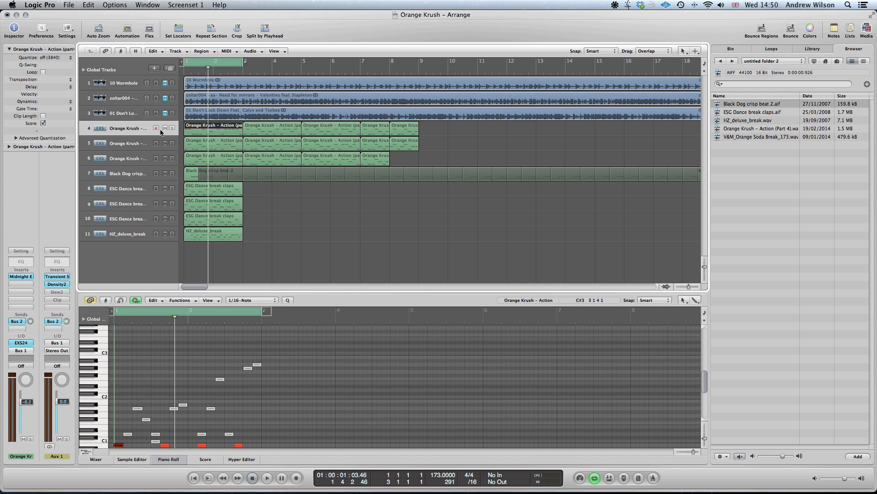
pyautogui.click(122, 129)
pyautogui.moveTo(172, 129); pyautogui.dragTo(174, 160)
pyautogui.press('space')
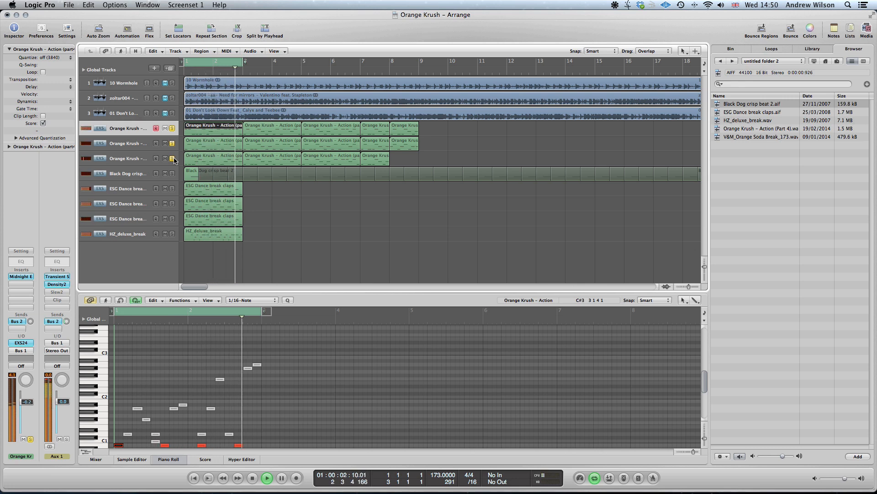
pyautogui.press('space')
pyautogui.click(275, 196)
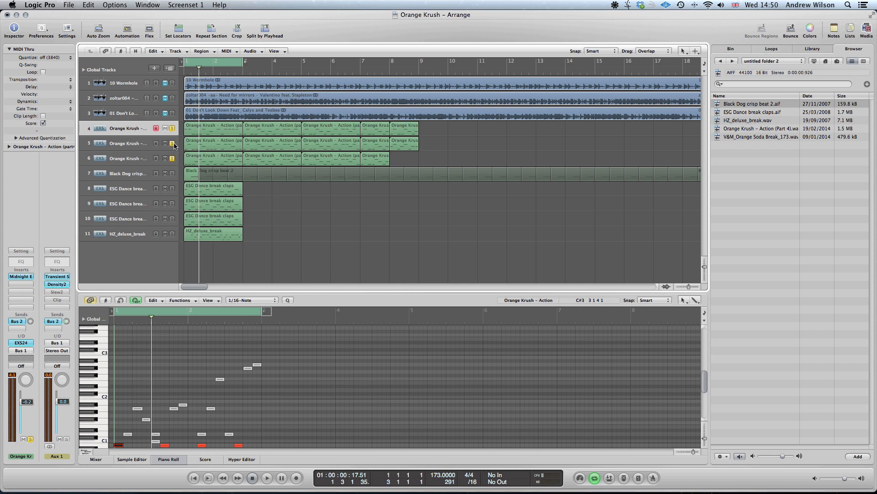
# Open the Midnight EQ on track 4 and compare only that track with the EQ bypassed and active during playback
pyautogui.click(26, 277)
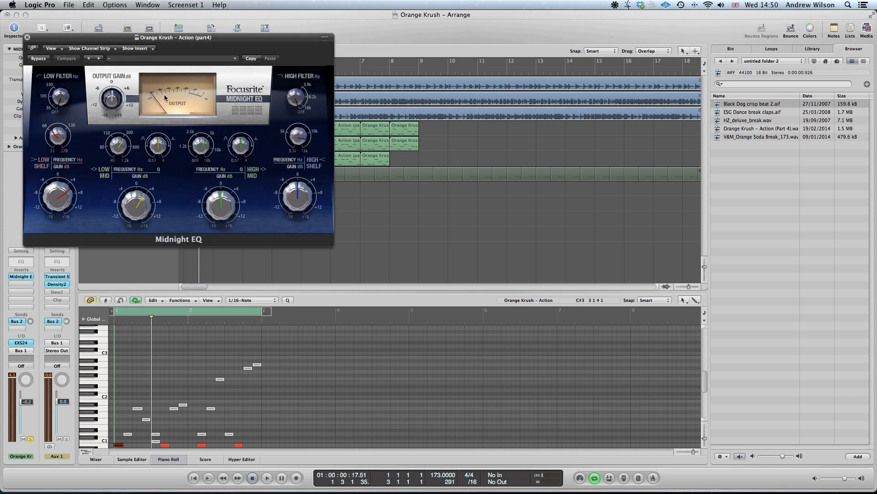
pyautogui.moveTo(226, 40); pyautogui.dragTo(645, 59)
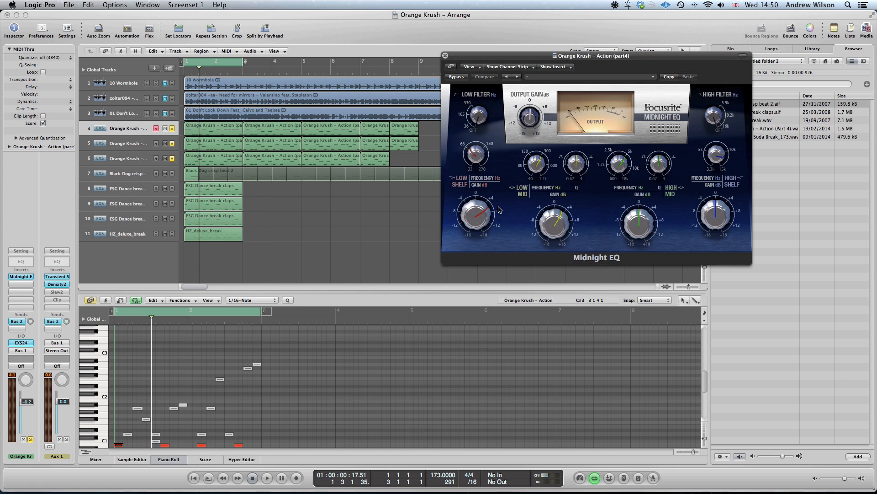
pyautogui.click(456, 77)
pyautogui.click(172, 143)
pyautogui.click(172, 158)
pyautogui.press('space')
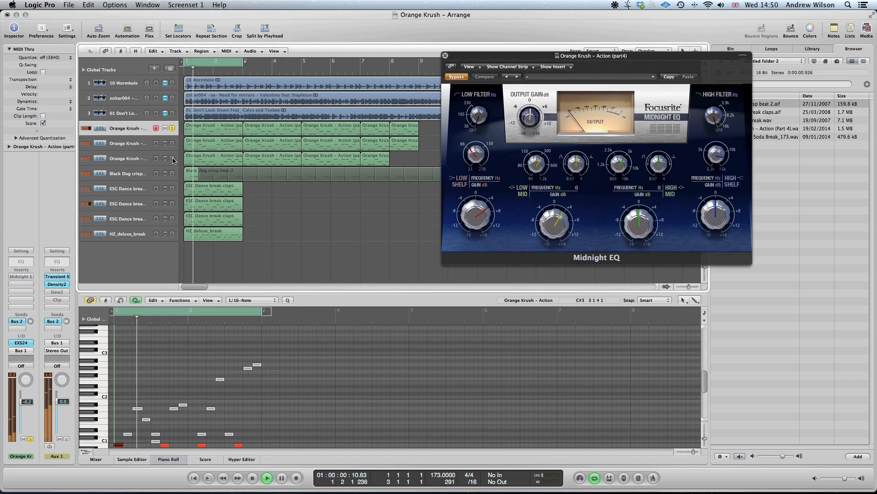
pyautogui.click(456, 77)
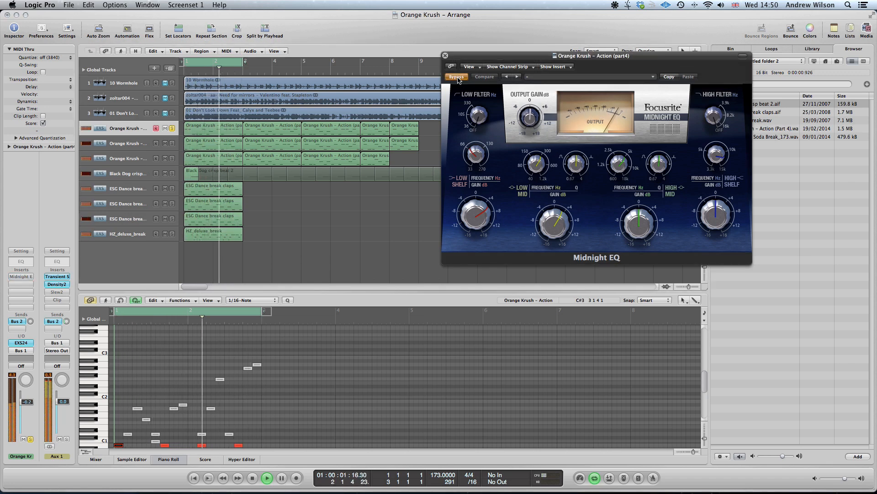
pyautogui.click(457, 77)
pyautogui.click(456, 77)
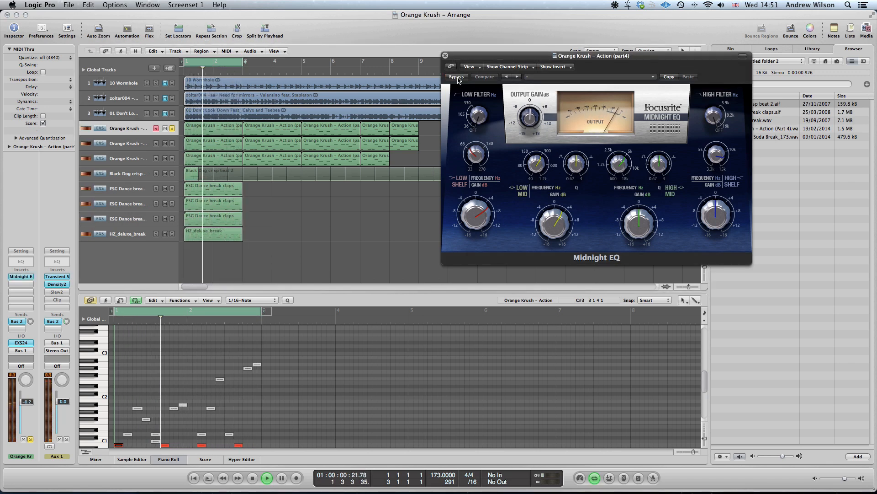
pyautogui.press('space')
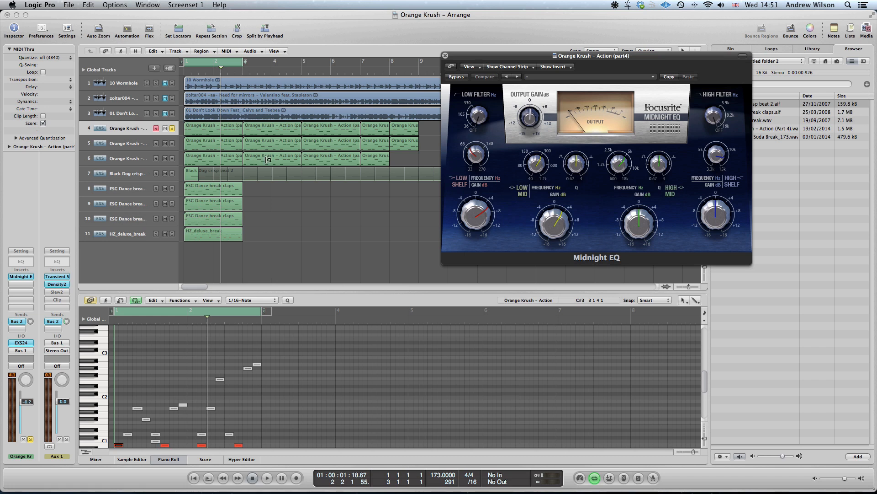
# Solo Orange Krush track 5 in place of track 4, play it, and open its Midnight EQ beside the other one
pyautogui.click(172, 129)
pyautogui.click(173, 144)
pyautogui.press('space')
pyautogui.click(124, 146)
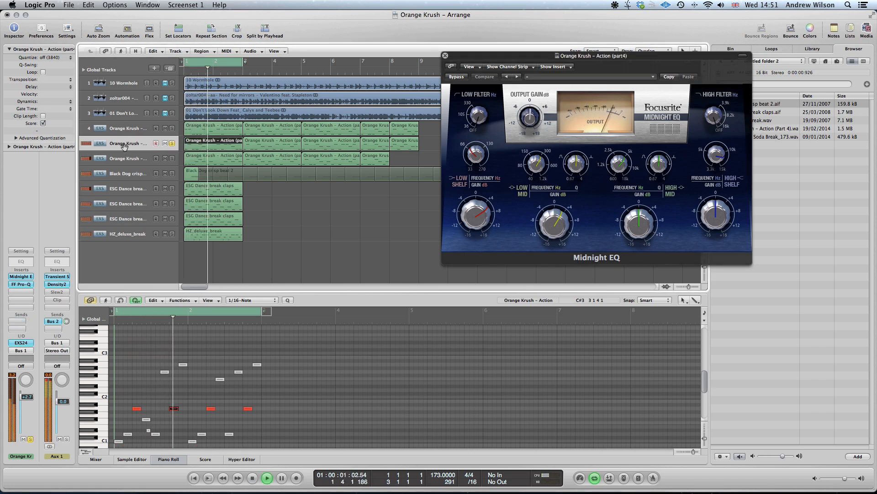
pyautogui.click(27, 276)
pyautogui.moveTo(265, 41); pyautogui.dragTo(367, 162)
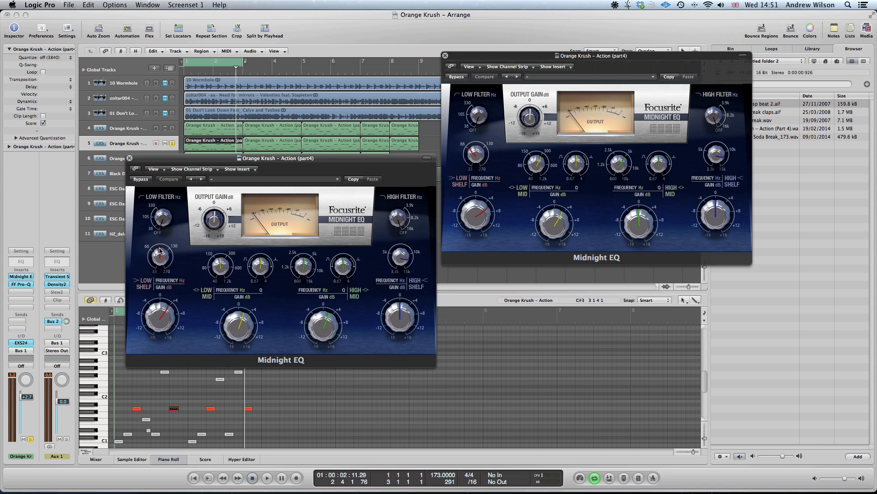
pyautogui.moveTo(331, 160)
pyautogui.mouseDown()
pyautogui.moveTo(348, 170)
pyautogui.moveTo(328, 172)
pyautogui.mouseUp()
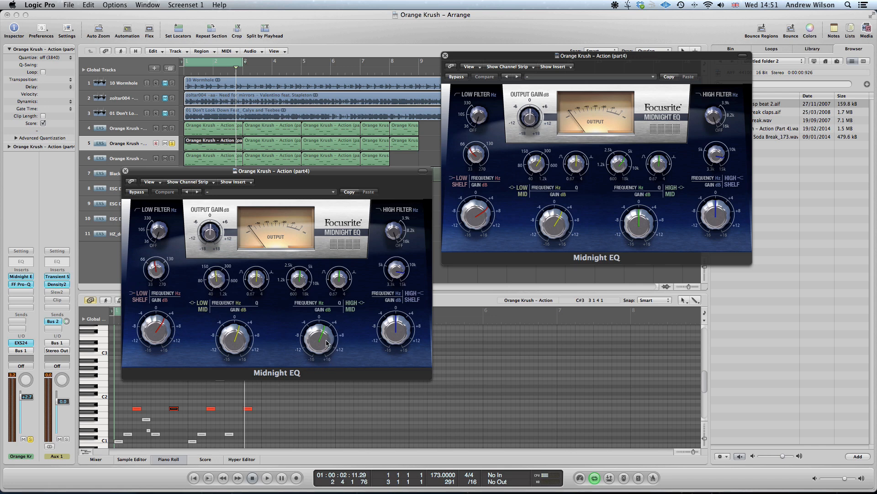
# Compare track 5 with its Midnight EQ bypassed and active during playback, and close that EQ window
pyautogui.moveTo(327, 344); pyautogui.dragTo(327, 333)
pyautogui.click(137, 192)
pyautogui.press('space')
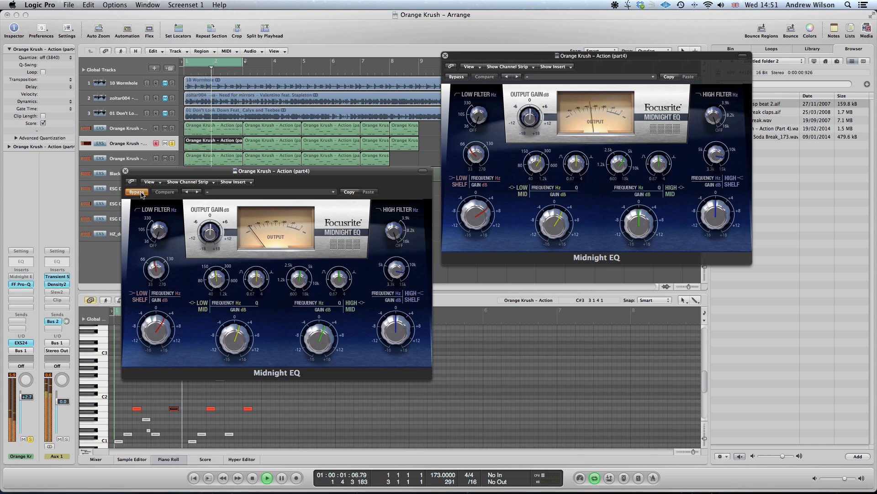
pyautogui.click(136, 192)
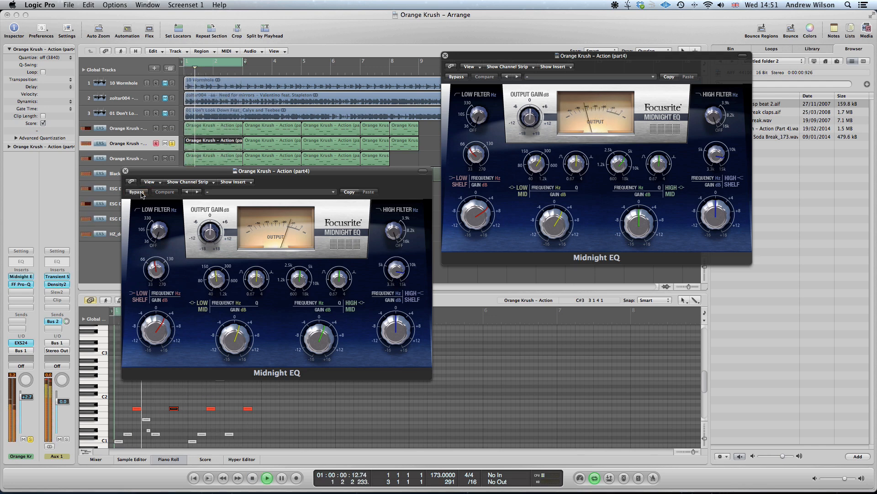
pyautogui.press('space')
pyautogui.click(125, 170)
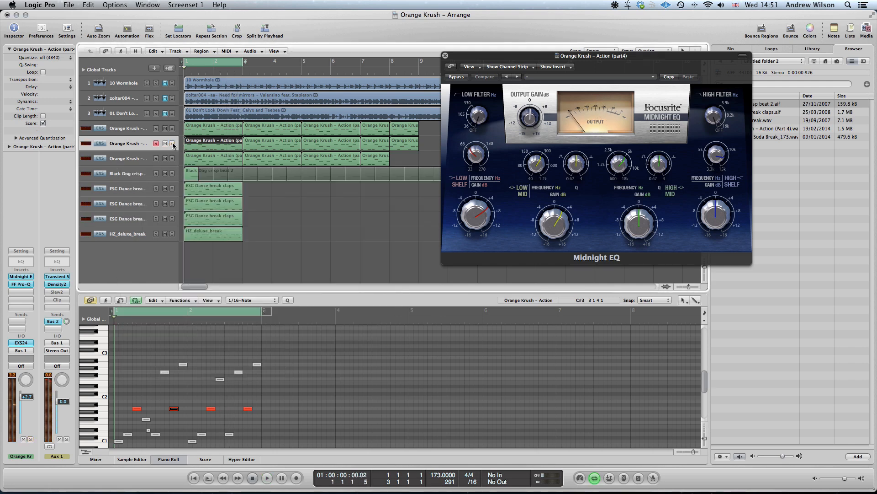
# Solo Orange Krush track 6 and examine its FF Pro-Q curve during playback
pyautogui.click(172, 159)
pyautogui.press('space')
pyautogui.click(139, 160)
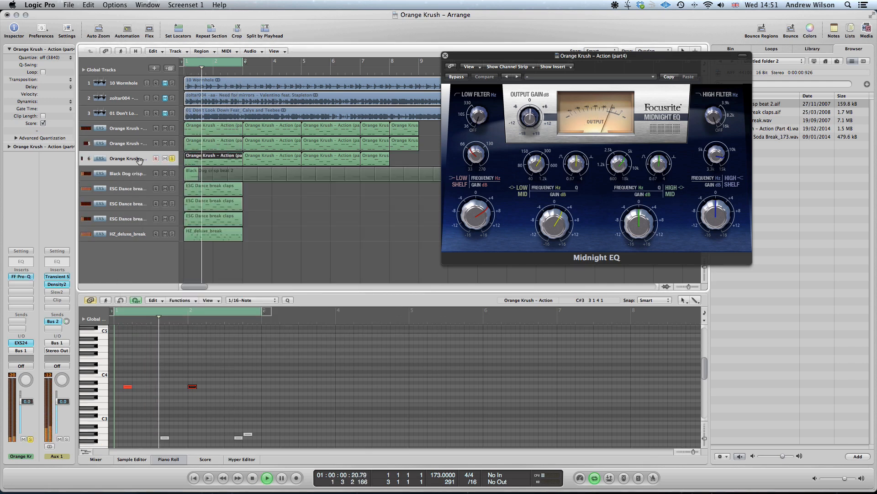
pyautogui.click(21, 276)
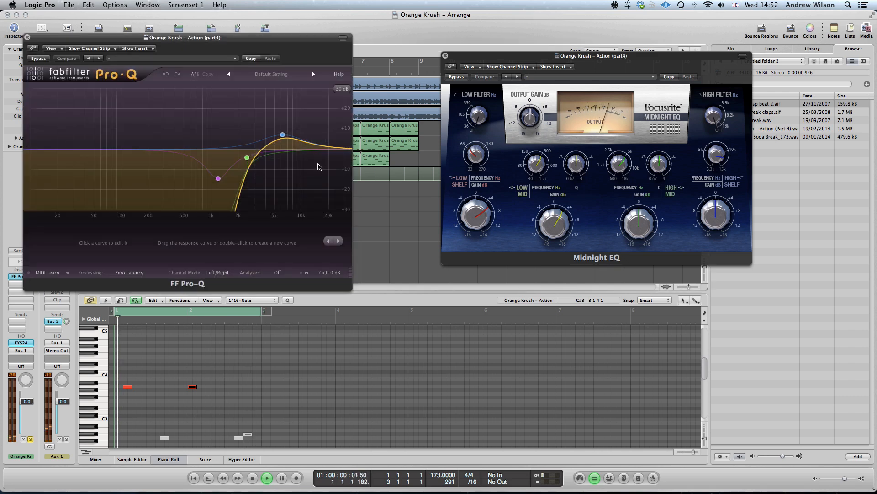
pyautogui.moveTo(268, 37); pyautogui.dragTo(499, 88)
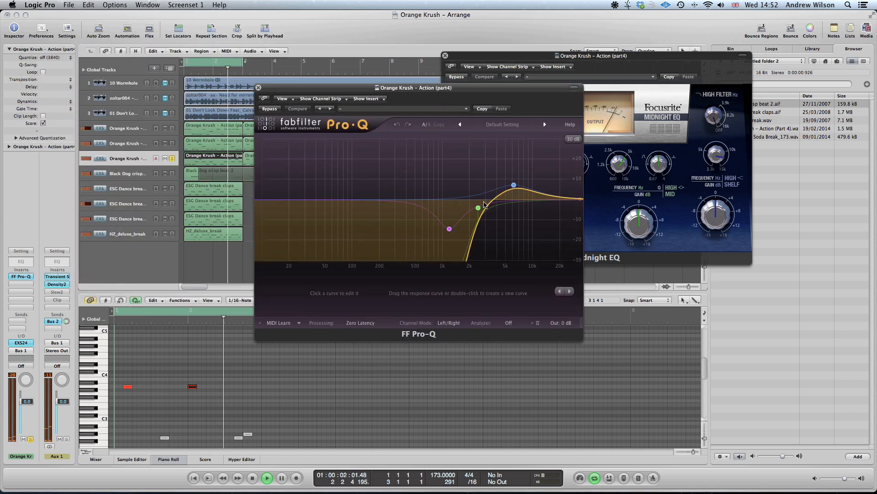
pyautogui.press('space')
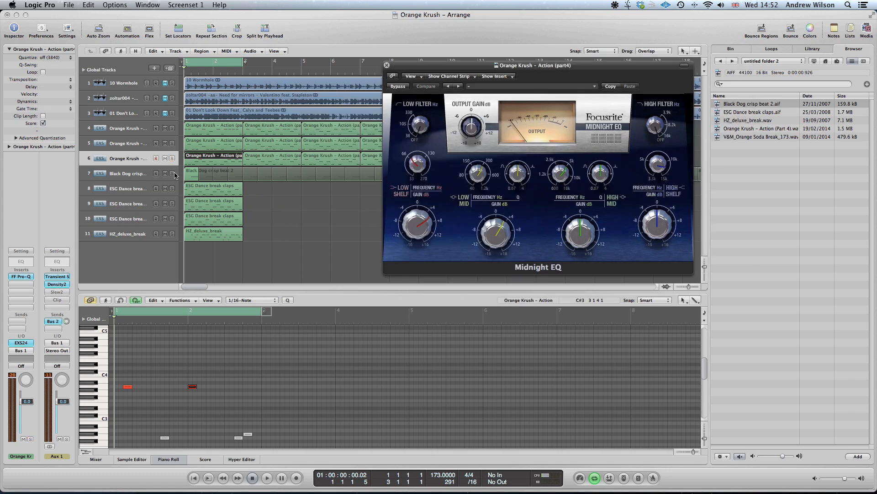
# Solo the Black Dog crisp beat track (7) and listen to it on its own
pyautogui.click(172, 174)
pyautogui.press('space')
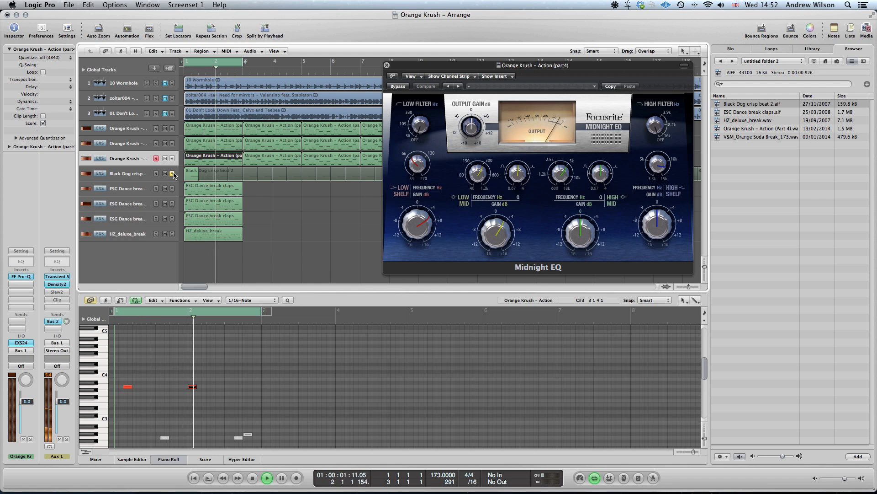
pyautogui.press('space')
# Open FF Pro-Q on the Black Dog track, inspect its high-frequency bell band, and close the plug-in
pyautogui.click(124, 176)
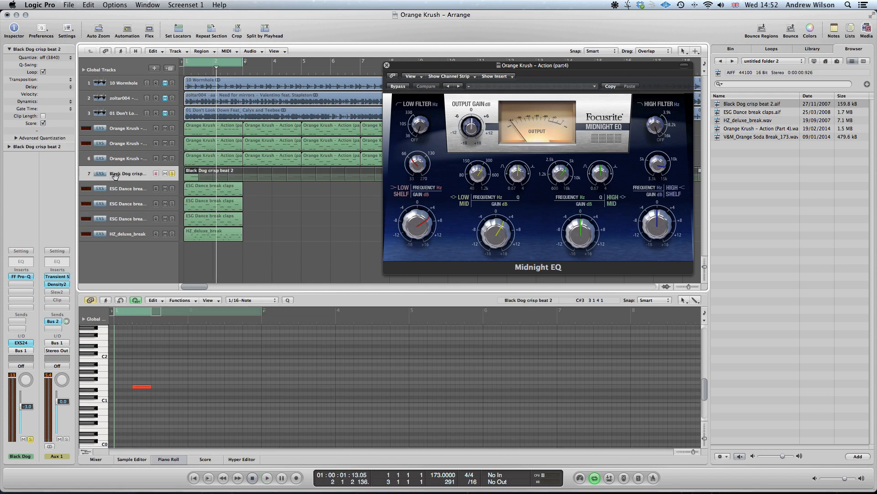
pyautogui.click(27, 277)
pyautogui.moveTo(287, 37); pyautogui.dragTo(394, 150)
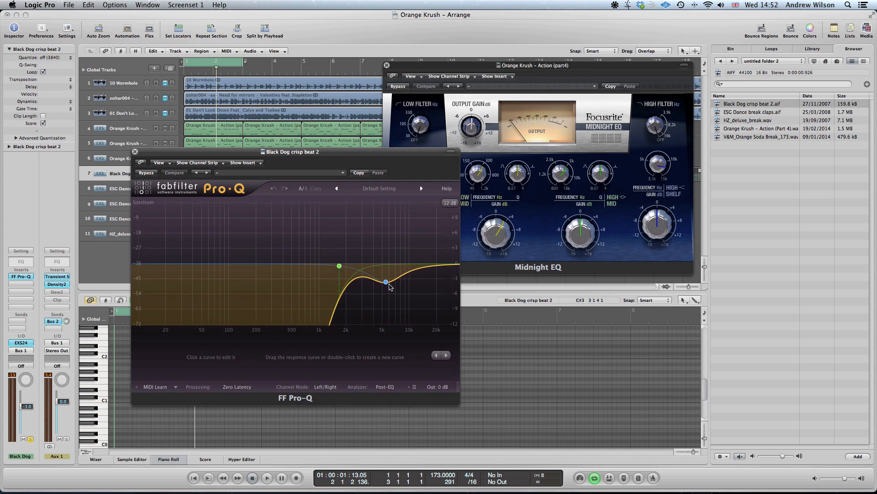
pyautogui.click(387, 283)
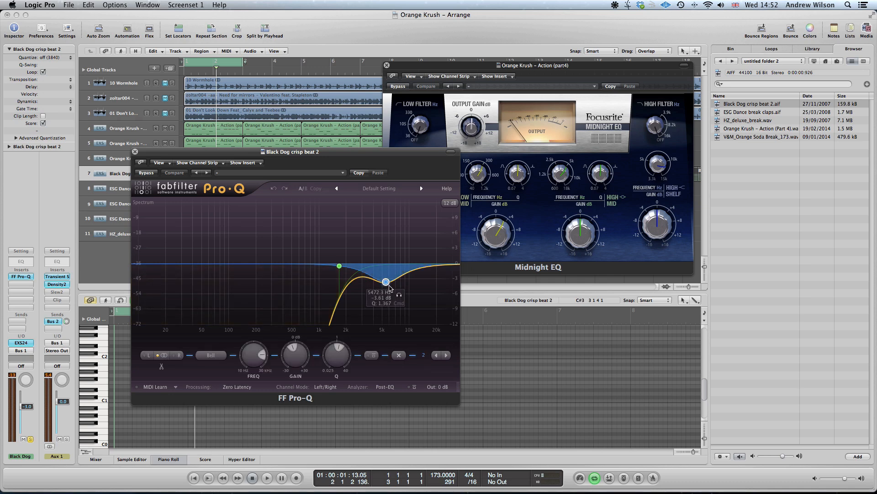
pyautogui.click(135, 151)
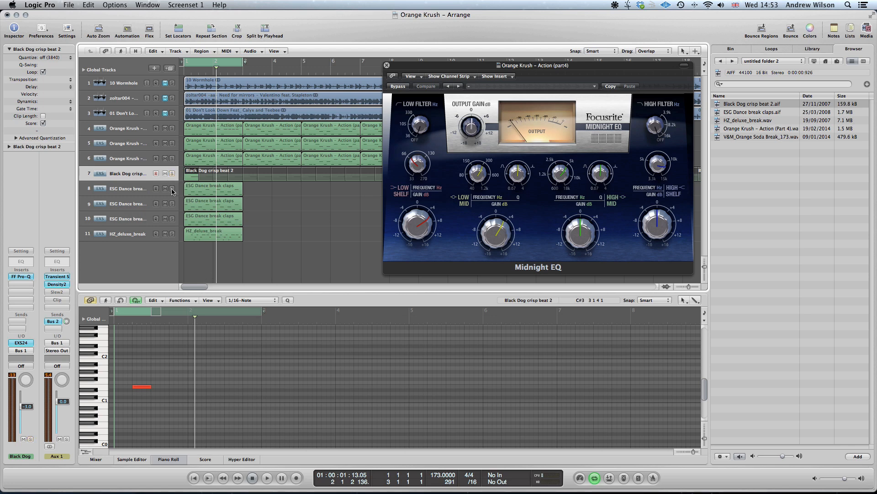
# Solo the three ESG Dance break tracks (8 to 10), play them together, and clear their solos
pyautogui.moveTo(172, 191); pyautogui.dragTo(174, 223)
pyautogui.press('space')
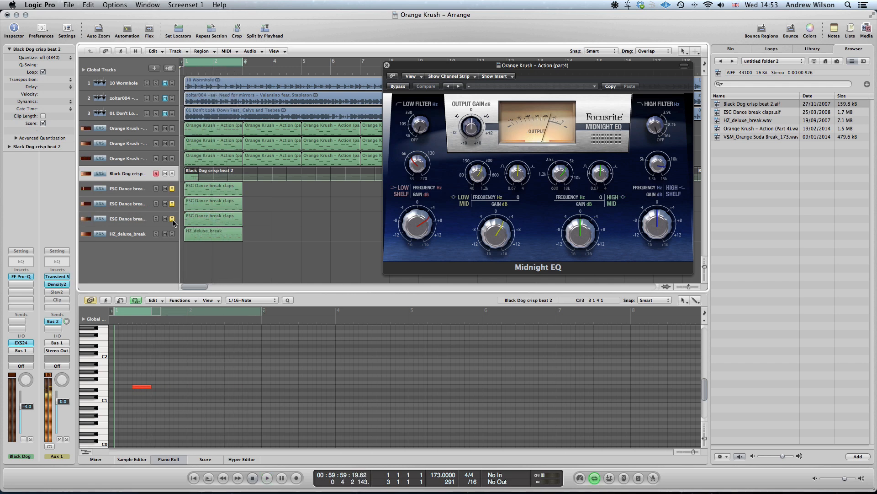
pyautogui.click(173, 219)
pyautogui.press('space')
pyautogui.click(171, 204)
pyautogui.click(172, 188)
# Solo Orange Krush tracks 4 to 6 again for playback, and clear their solos
pyautogui.click(171, 128)
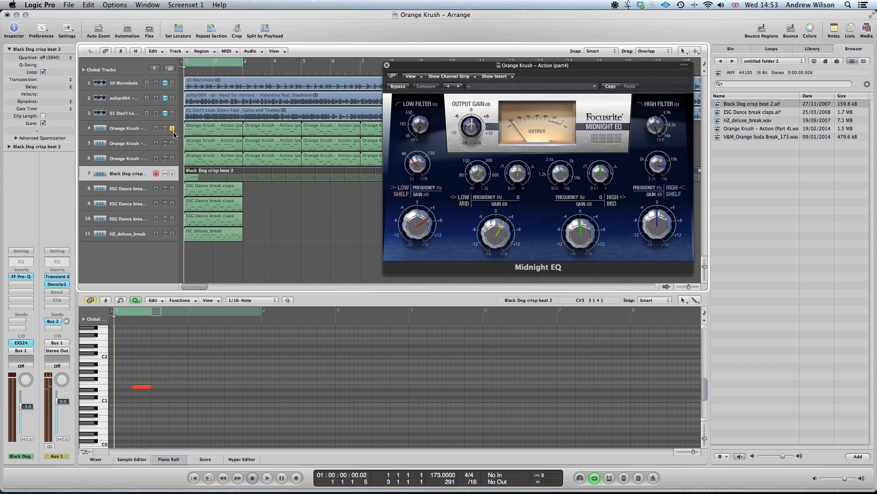
pyautogui.click(172, 143)
pyautogui.click(172, 158)
pyautogui.press('space')
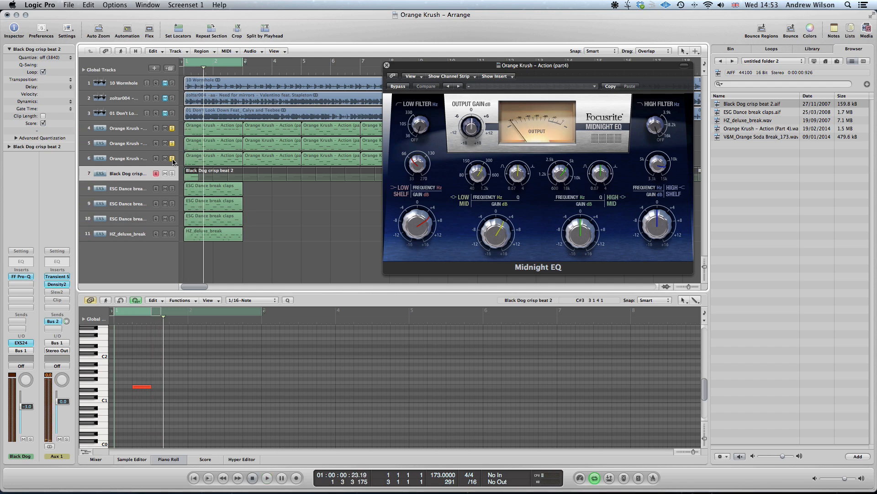
pyautogui.click(173, 159)
pyautogui.press('space')
pyautogui.press('space')
pyautogui.click(173, 144)
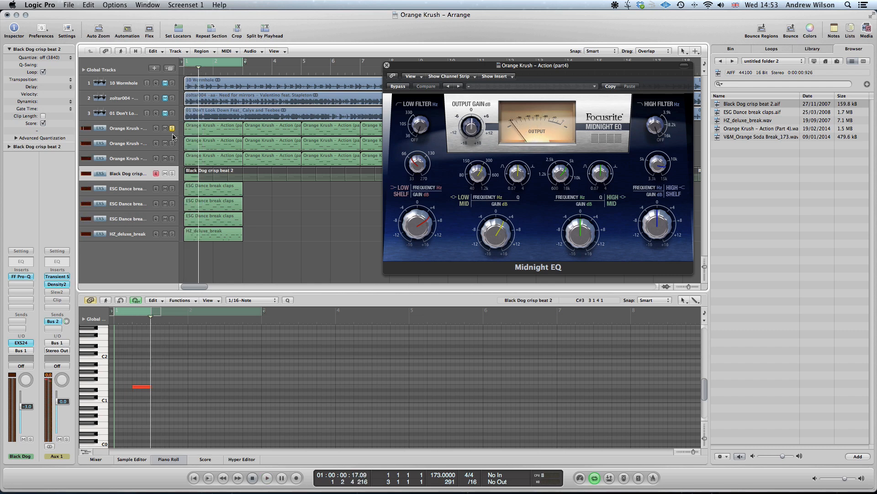
pyautogui.click(172, 129)
# Solo the three ESG Dance break tracks, 8 to 10
pyautogui.click(172, 188)
pyautogui.click(172, 204)
pyautogui.click(172, 218)
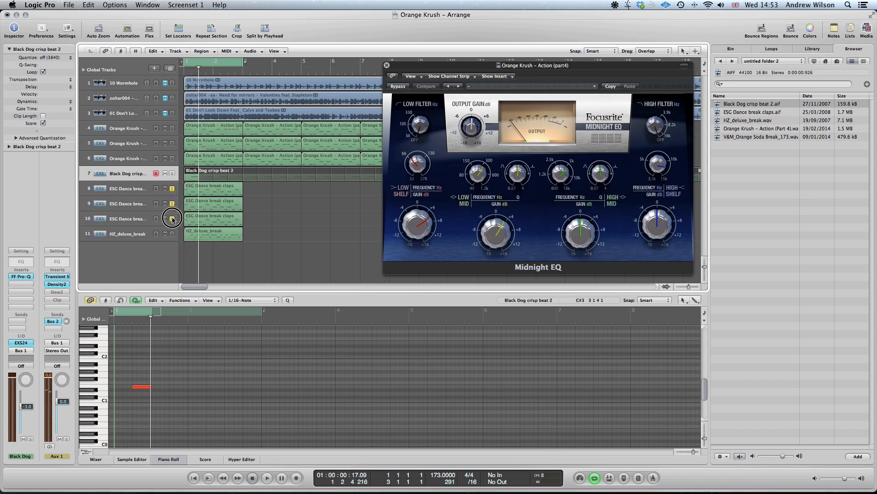
# Play the soloed ESG Dance break layers, clear their solos, and select track 8
pyautogui.press('space')
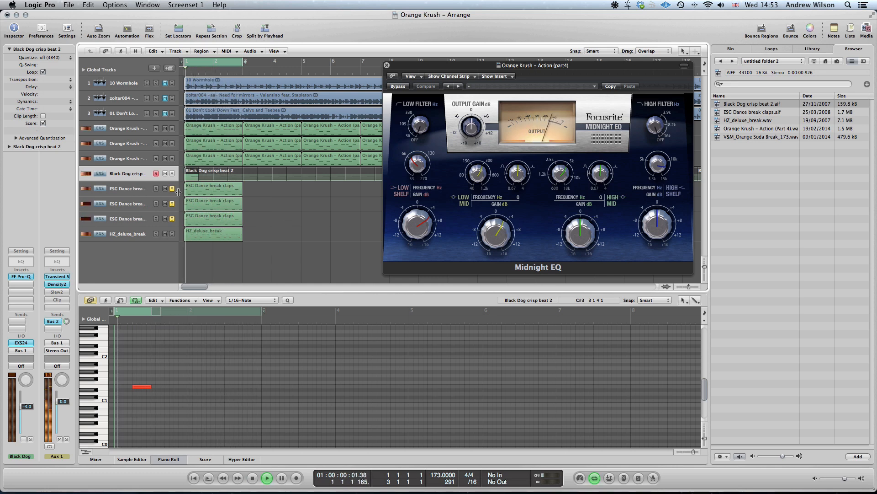
pyautogui.press('space')
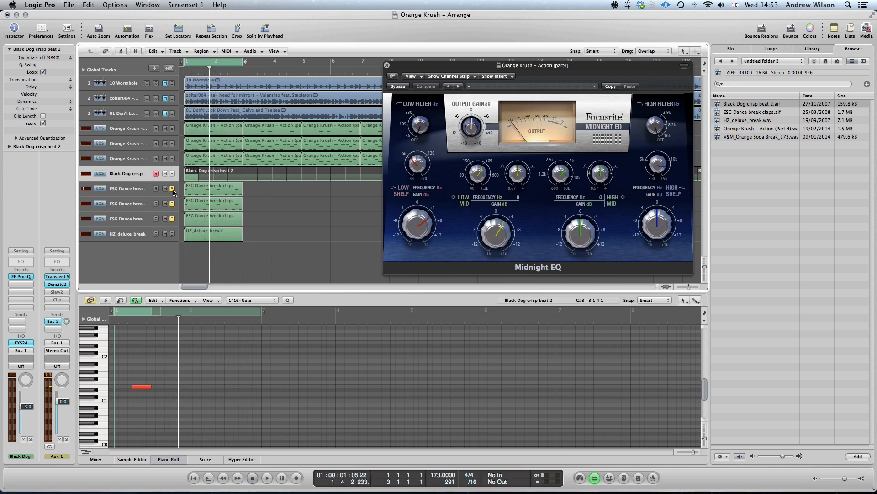
pyautogui.click(172, 189)
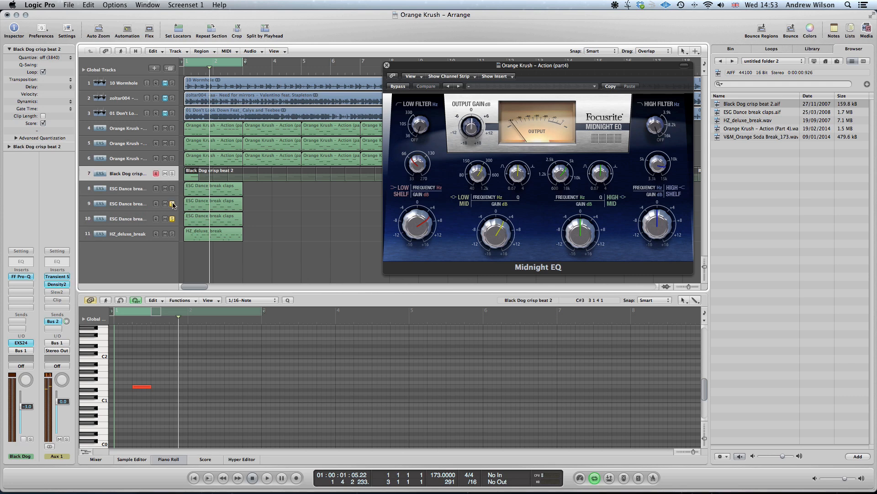
pyautogui.click(172, 203)
pyautogui.click(126, 189)
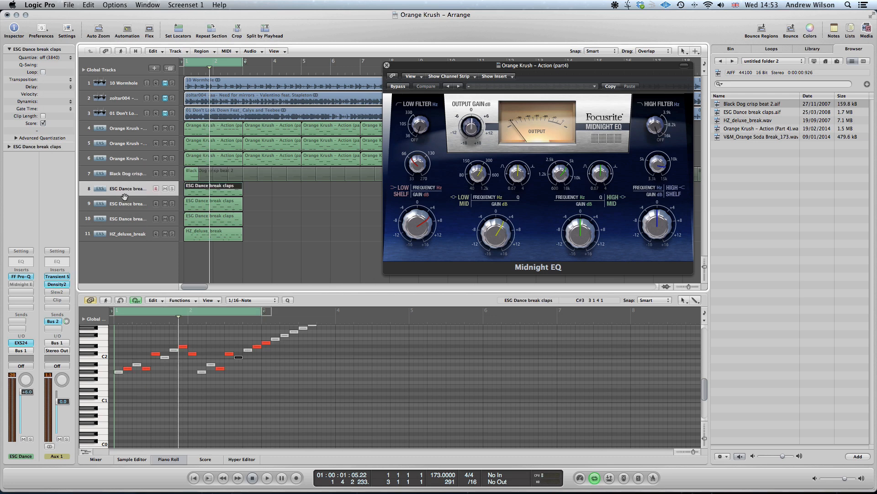
# Solo the HZ_deluxe_break track, play it on its own, and clear its solo
pyautogui.click(167, 239)
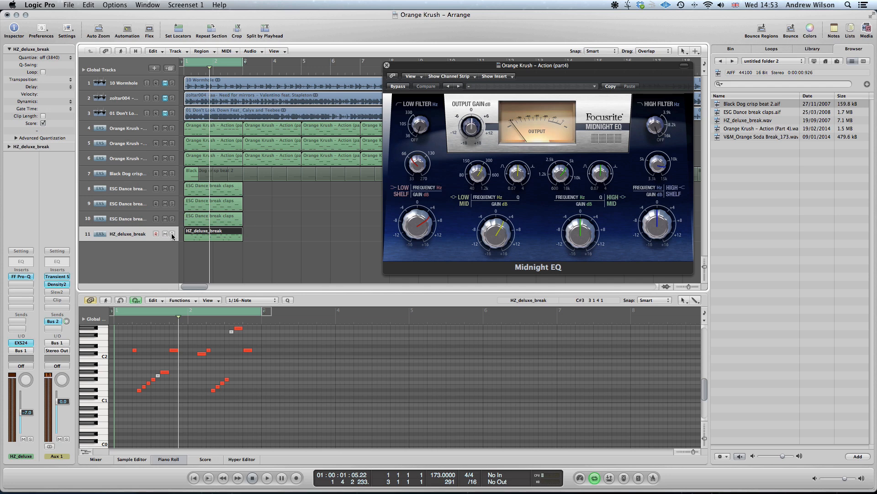
pyautogui.click(172, 234)
pyautogui.press('space')
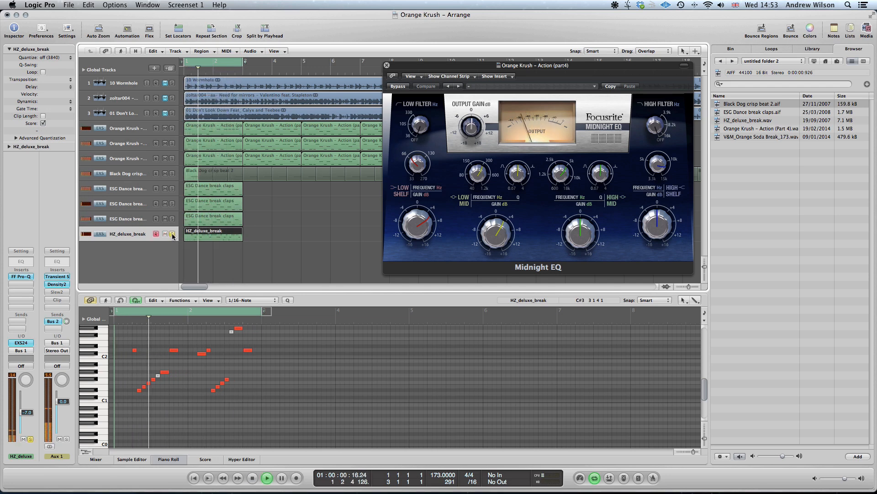
pyautogui.press('space')
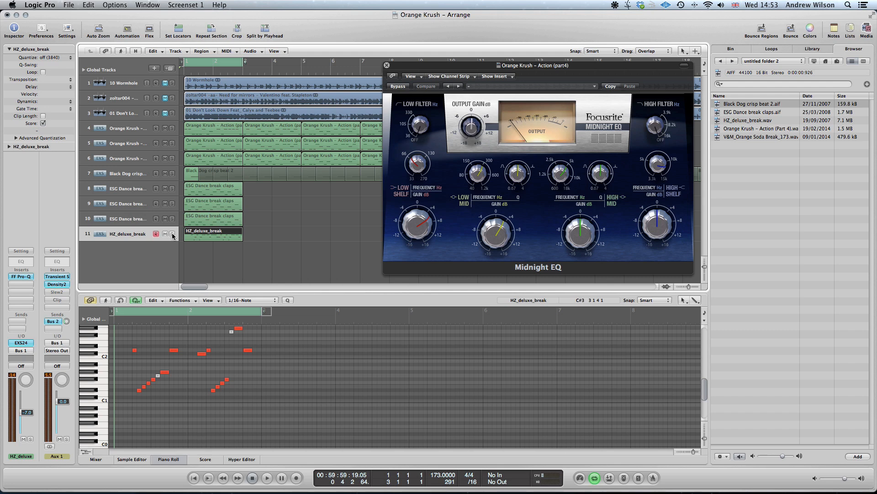
# Play all the break layers together, then view the FF Pro-Q low cut on HZ_deluxe_break and close it
pyautogui.press('space')
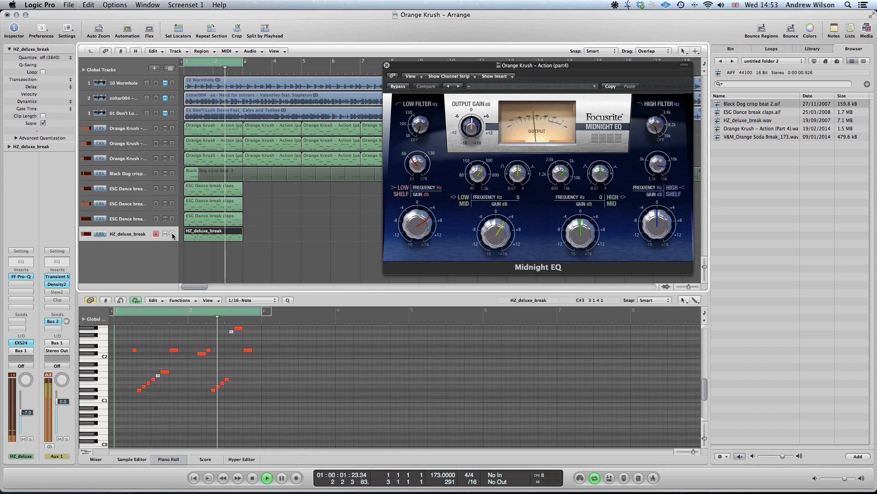
pyautogui.press('space')
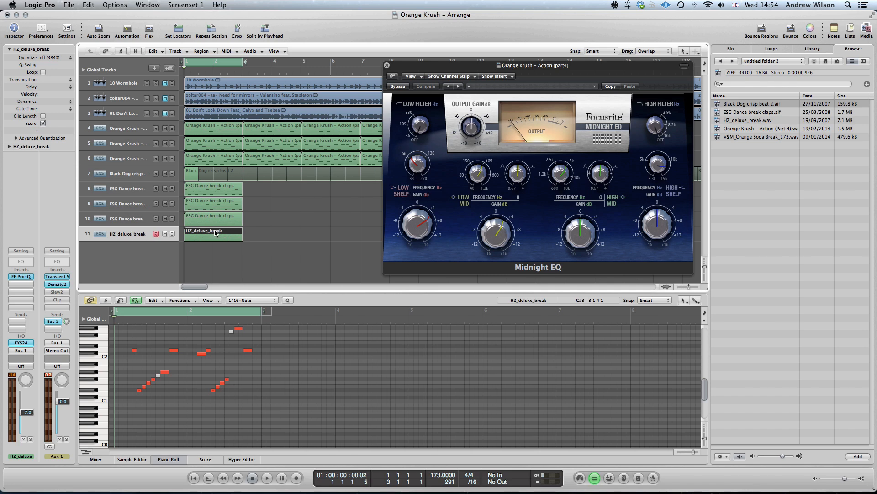
pyautogui.click(32, 277)
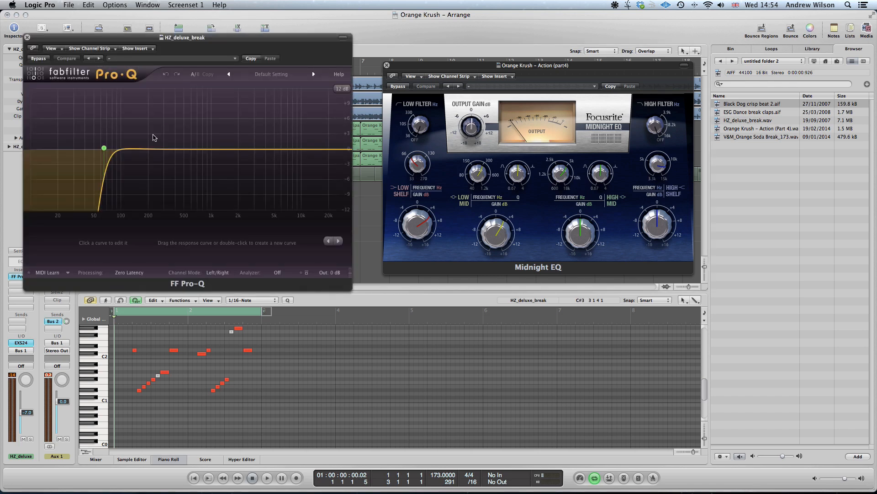
pyautogui.moveTo(231, 45); pyautogui.dragTo(466, 62)
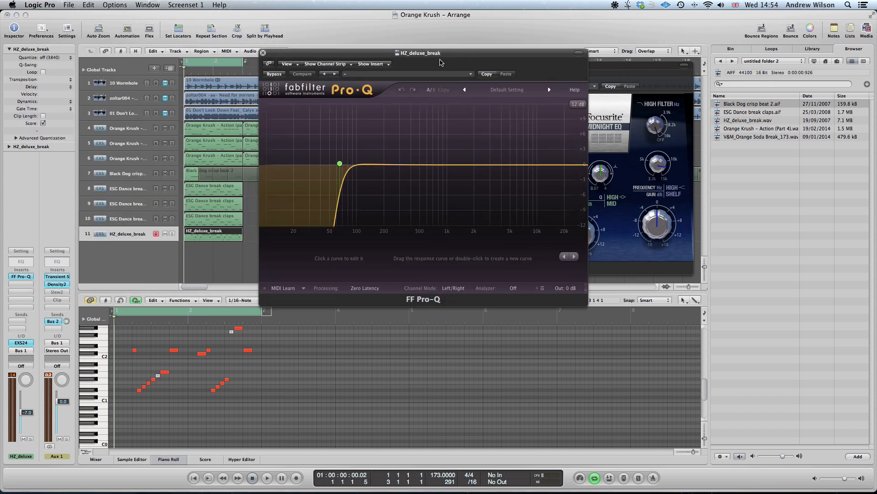
pyautogui.click(264, 55)
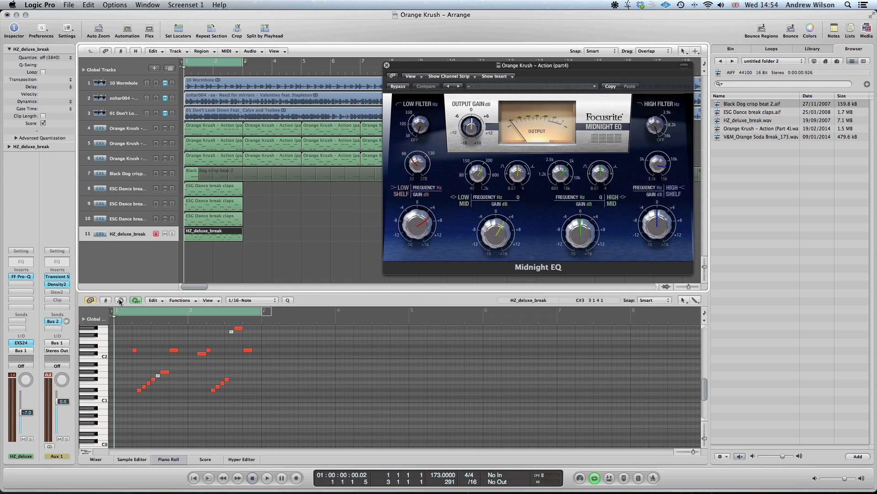
# Select ESG Dance break track 9 and open the Transient Shaper interface from the Aux 1 channel
pyautogui.click(138, 223)
pyautogui.click(134, 204)
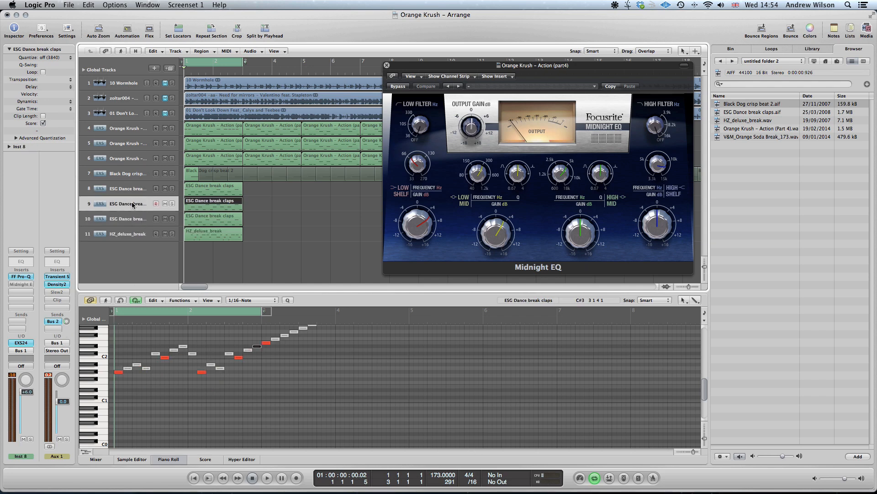
pyautogui.click(64, 277)
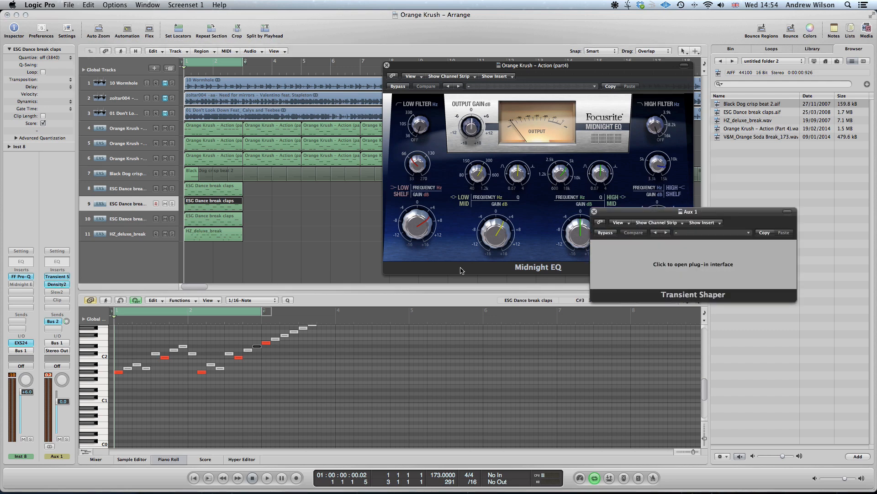
pyautogui.moveTo(722, 214); pyautogui.dragTo(375, 103)
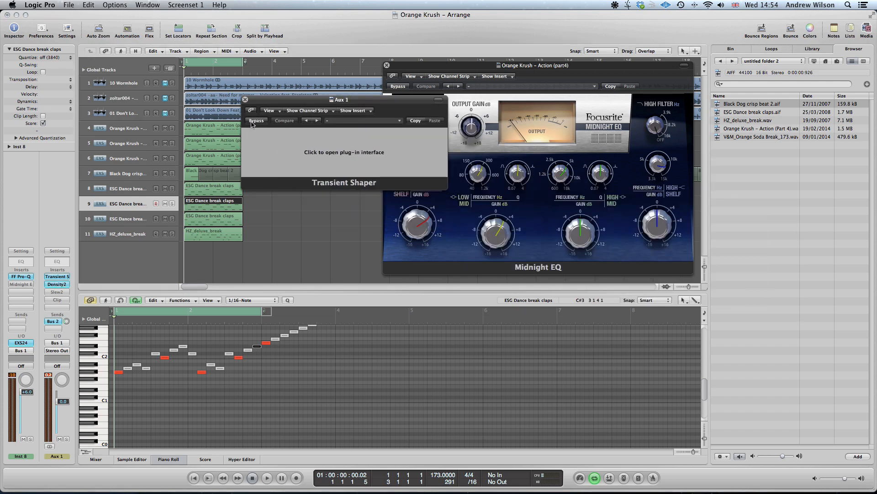
pyautogui.click(298, 152)
pyautogui.moveTo(316, 133); pyautogui.dragTo(270, 205)
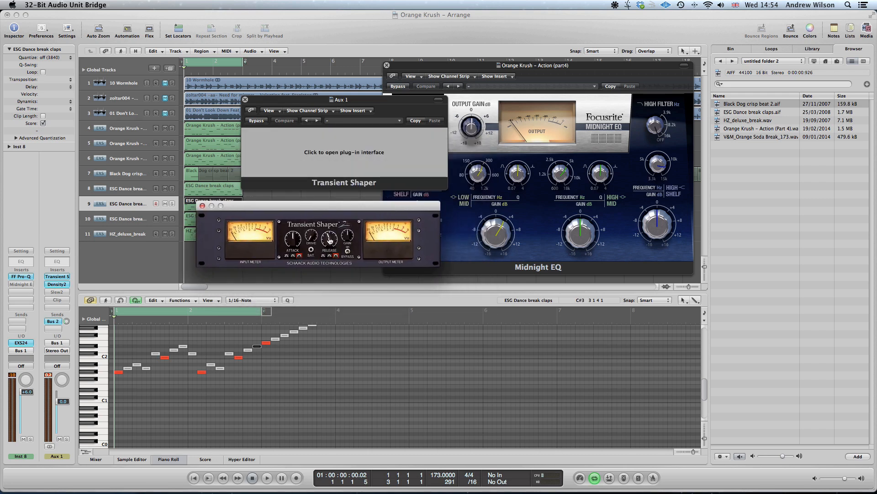
# Compare the break with the Transient Shaper bypassed and active during playback, then stop and close its interface
pyautogui.press('space')
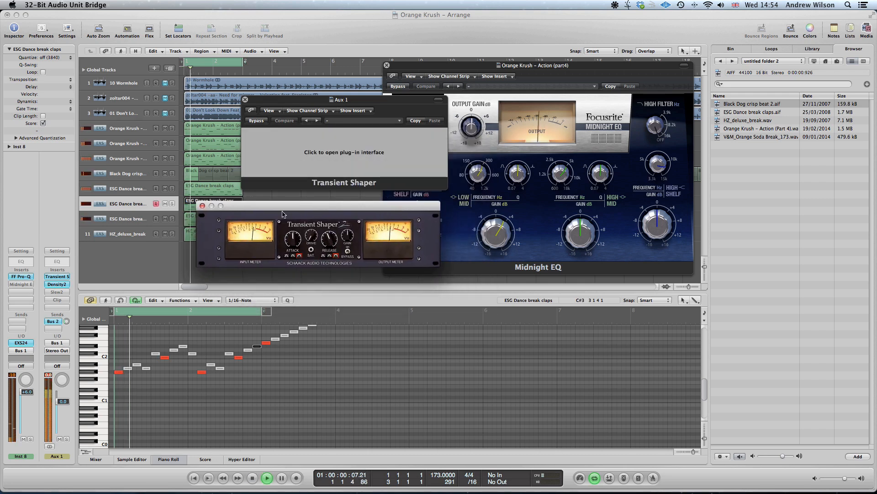
pyautogui.click(256, 120)
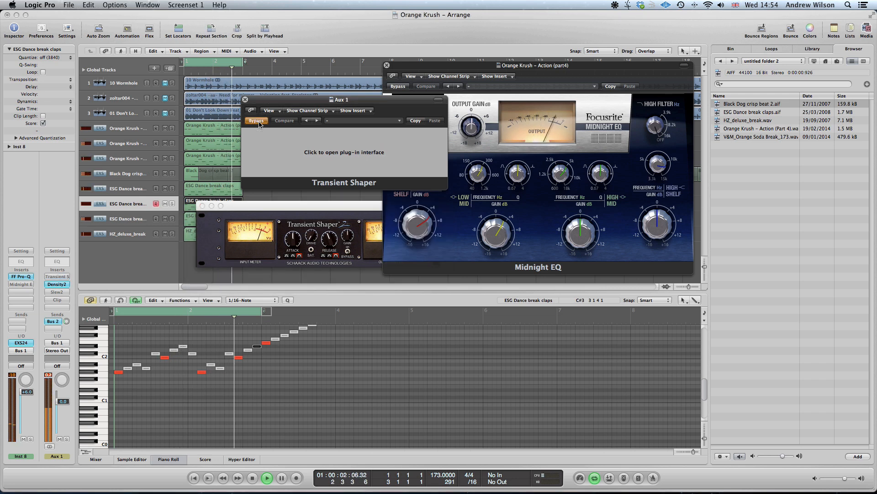
pyautogui.moveTo(291, 207); pyautogui.dragTo(234, 202)
pyautogui.click(256, 121)
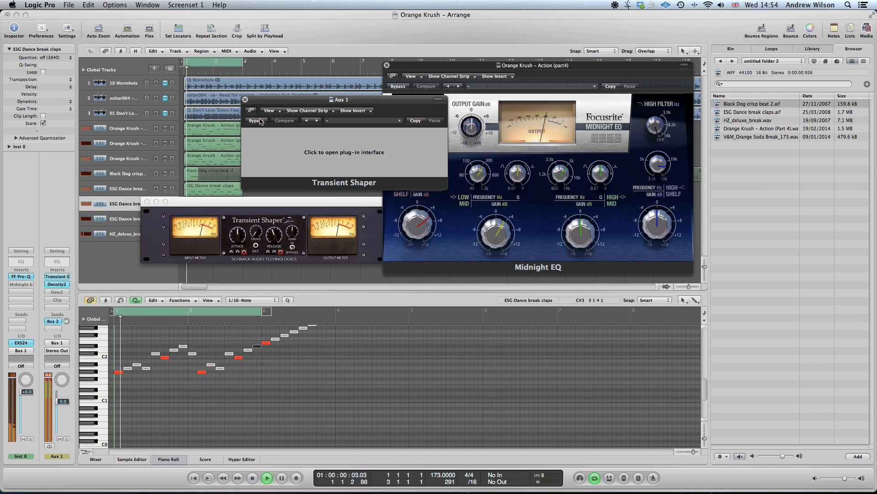
pyautogui.press('space')
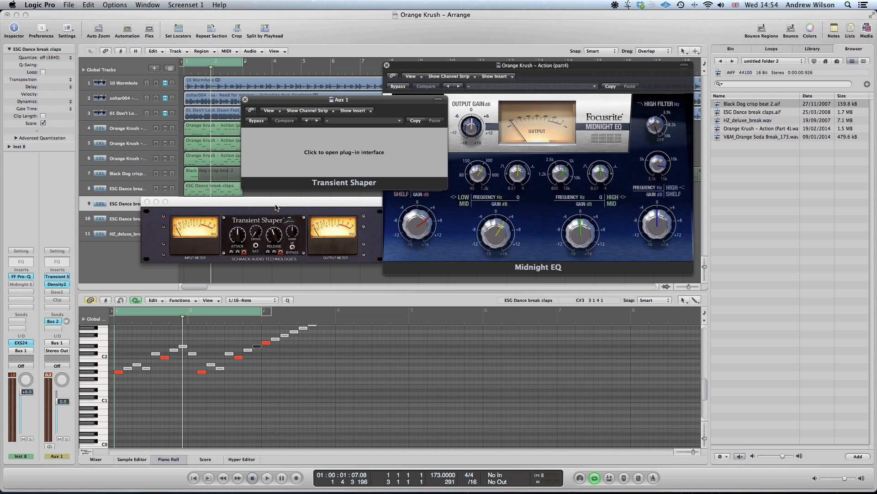
pyautogui.moveTo(276, 205); pyautogui.dragTo(269, 204)
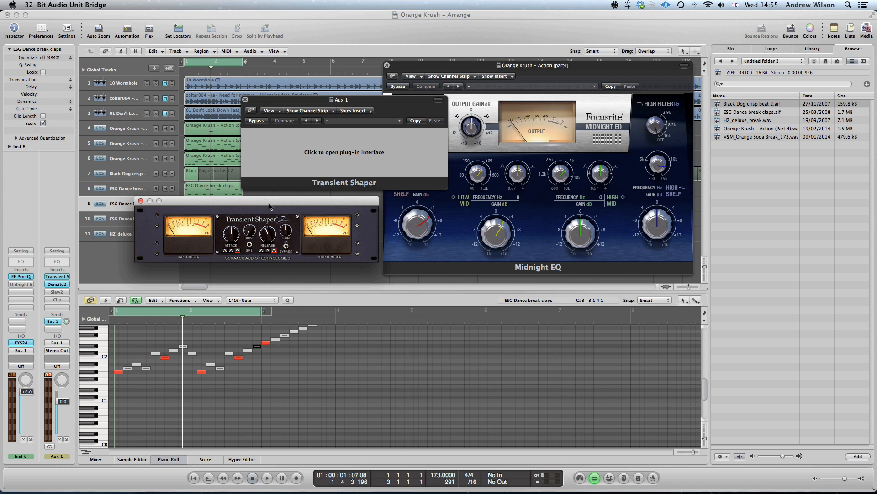
pyautogui.click(141, 202)
# Open Density2 on Aux 1, examine its density and output settings, and close it
pyautogui.click(57, 284)
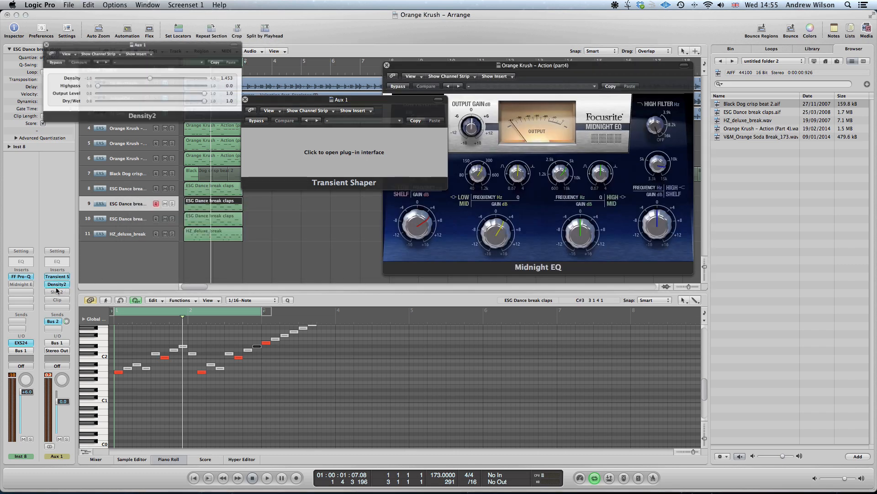
pyautogui.moveTo(236, 35); pyautogui.dragTo(353, 206)
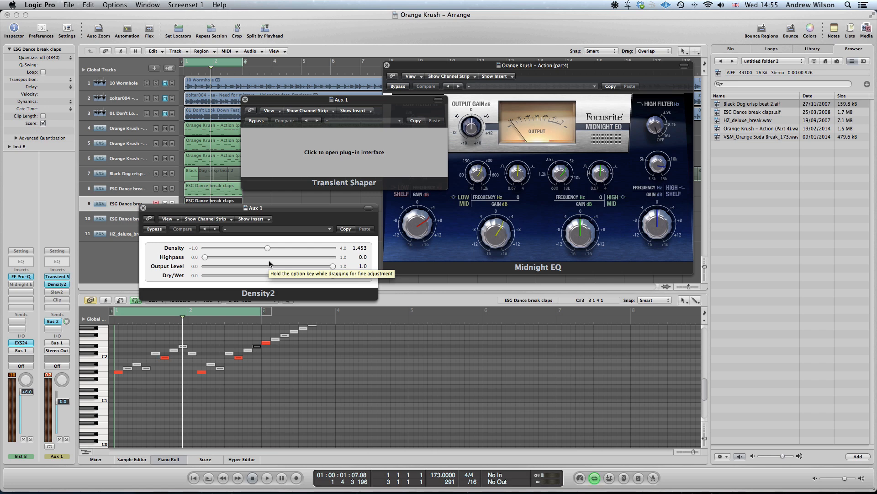
pyautogui.click(143, 207)
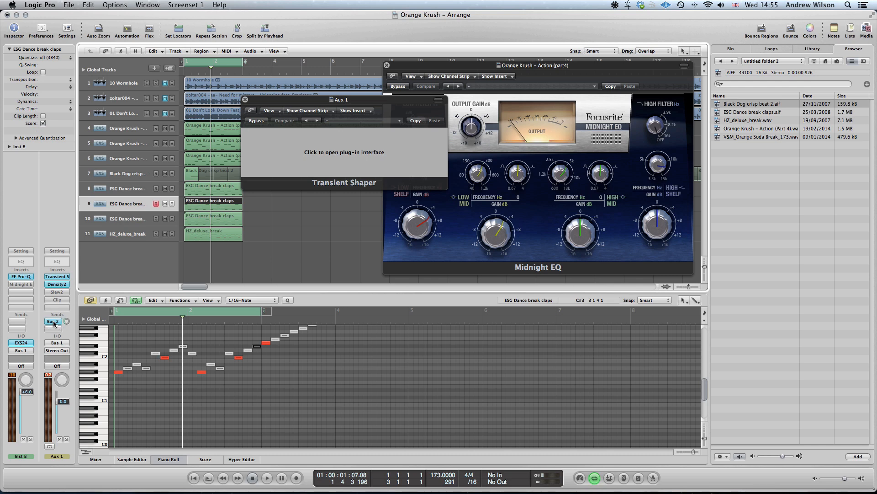
# Add a Bus 2 send to the Inst 8 channel, and view the Lexicon Vintage Plate reverb on Aux 2
pyautogui.moveTo(8, 324); pyautogui.dragTo(11, 322)
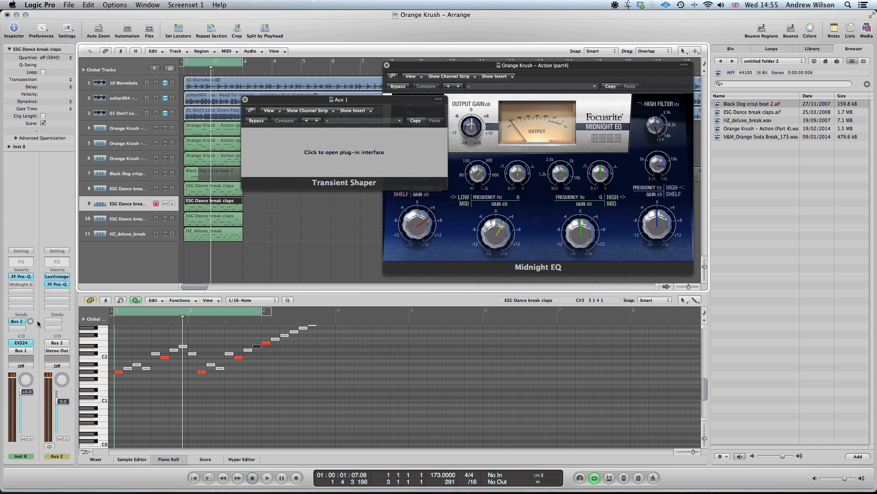
pyautogui.click(61, 277)
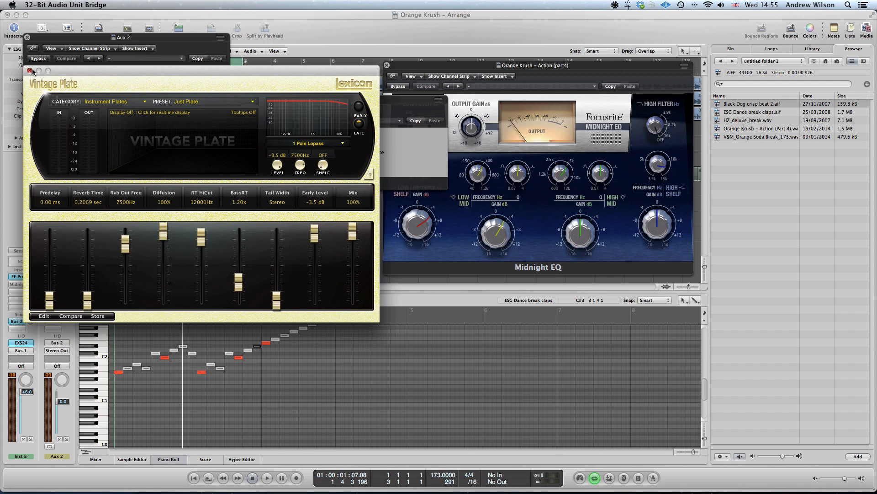
pyautogui.click(30, 70)
pyautogui.click(27, 37)
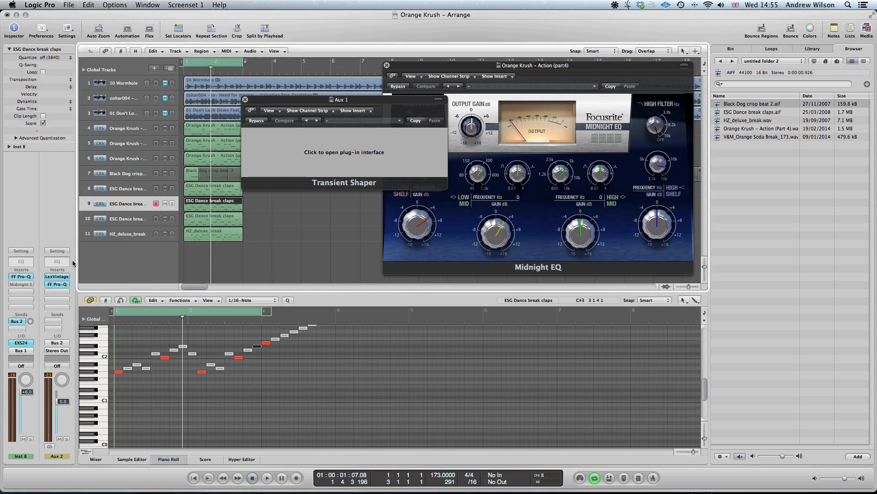
# View the FF Pro-Q low cut on Aux 2, return to the Aux 1 strip, and play the full break
pyautogui.click(62, 284)
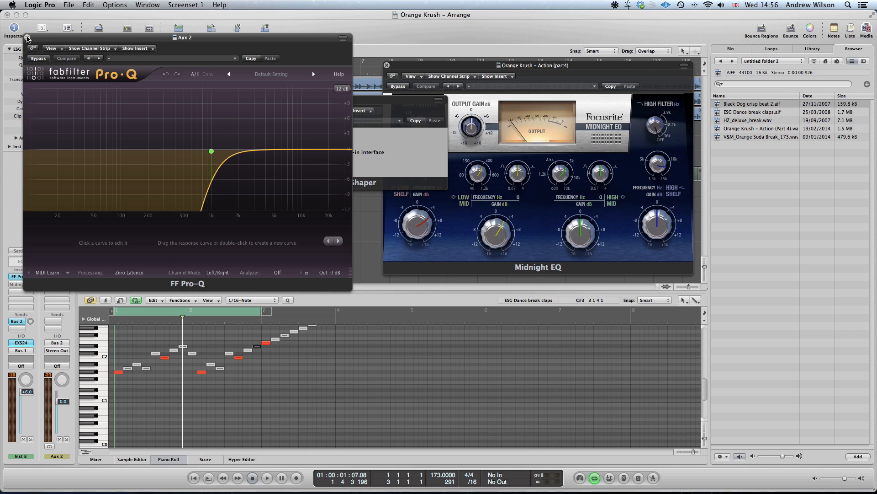
pyautogui.click(28, 37)
pyautogui.click(21, 350)
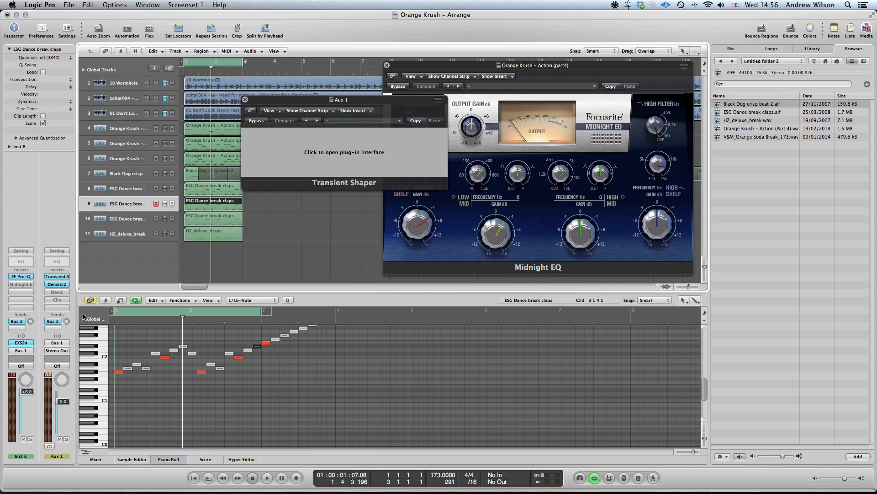
pyautogui.press('space')
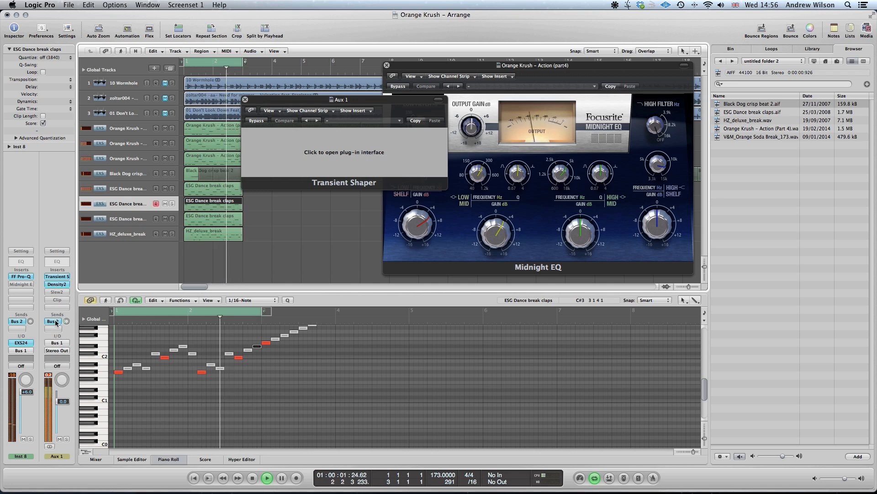
pyautogui.press('space')
# Open the Mixer in its own window, hide the floating plug-ins, and reposition it to show every channel strip
pyautogui.press('super+2')
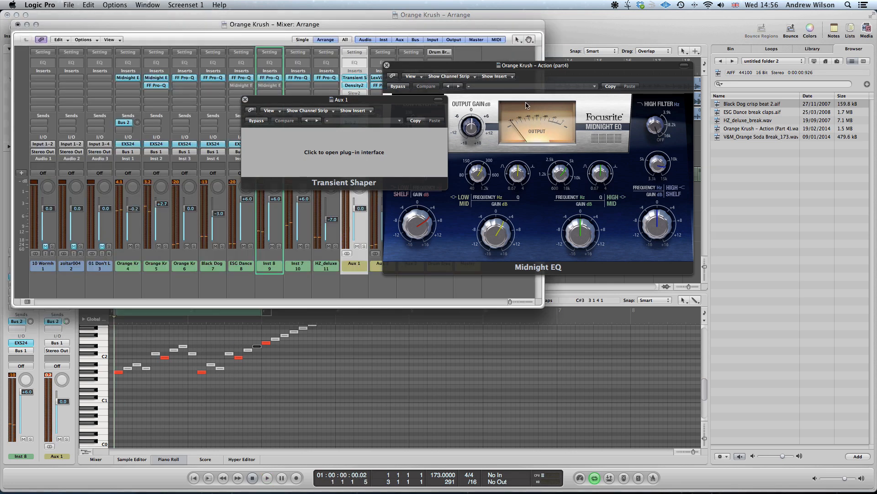
pyautogui.press('v')
pyautogui.moveTo(484, 33); pyautogui.dragTo(557, 125)
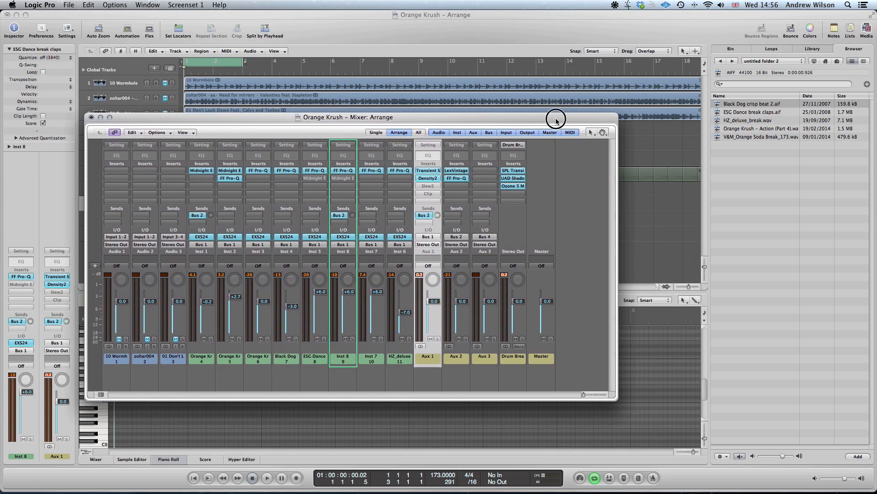
# Open the SPL Transient Designer on the Drum Break Master channel, play the break, and display the plug-in's controls
pyautogui.click(512, 173)
pyautogui.moveTo(772, 102); pyautogui.dragTo(771, 45)
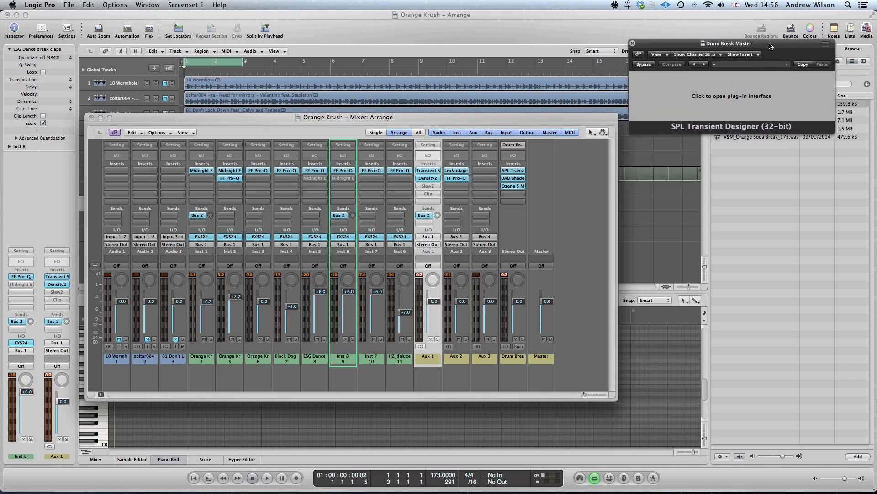
pyautogui.press('space')
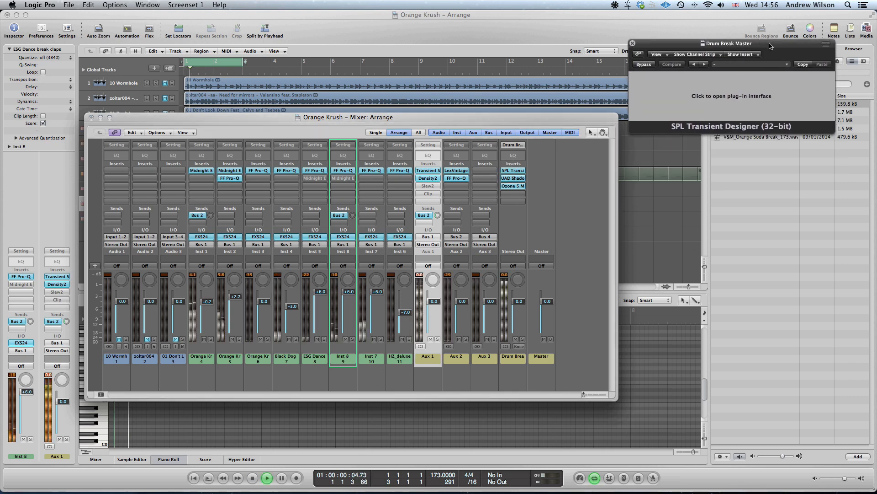
pyautogui.click(724, 101)
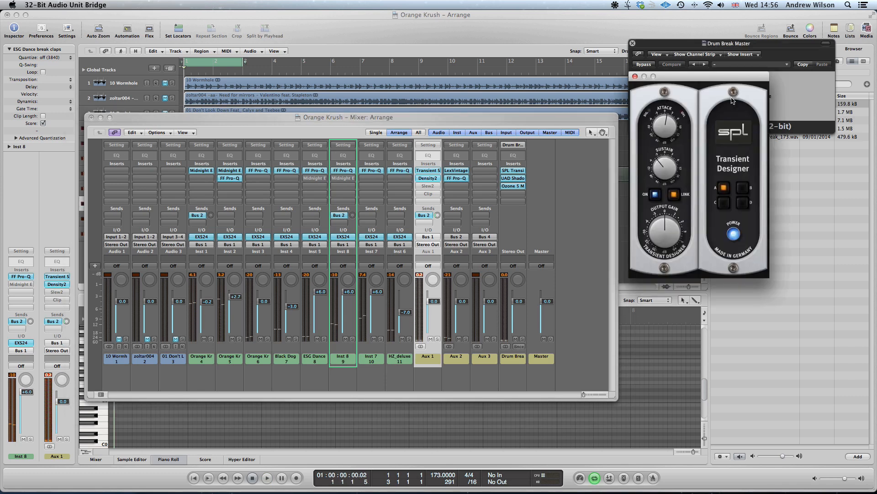
# Play the break while switching the SPL Transient Designer's power off and on to compare the sound with and without it
pyautogui.moveTo(710, 81); pyautogui.dragTo(720, 88)
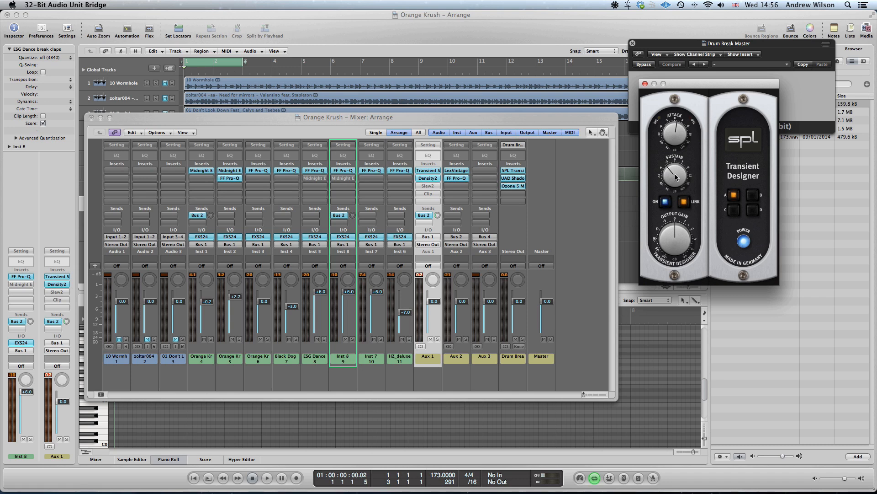
pyautogui.click(743, 241)
pyautogui.press('space')
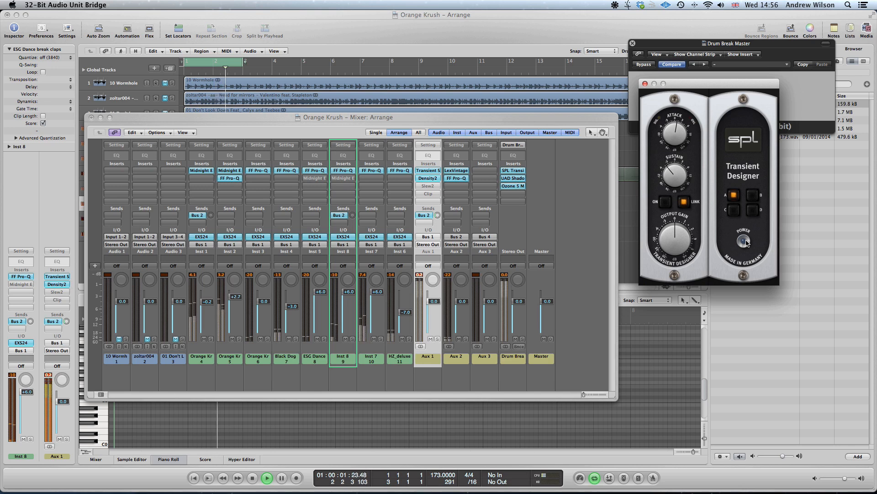
pyautogui.click(745, 242)
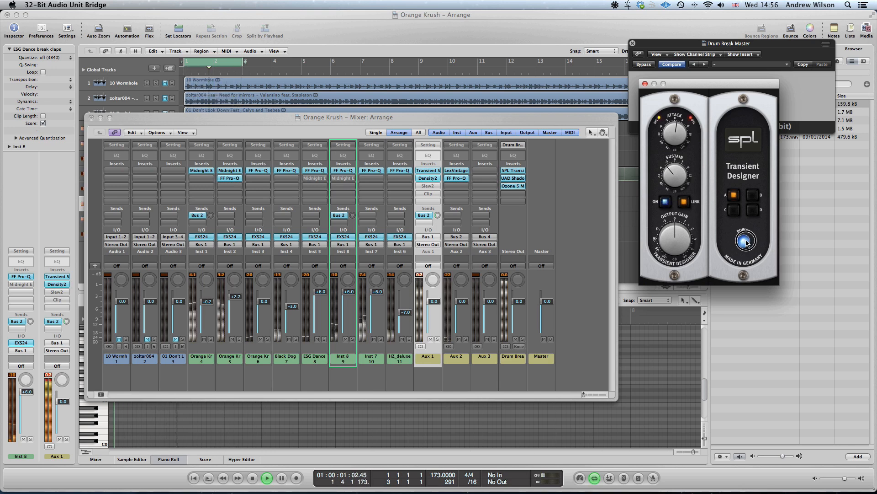
pyautogui.click(745, 241)
pyautogui.click(745, 241)
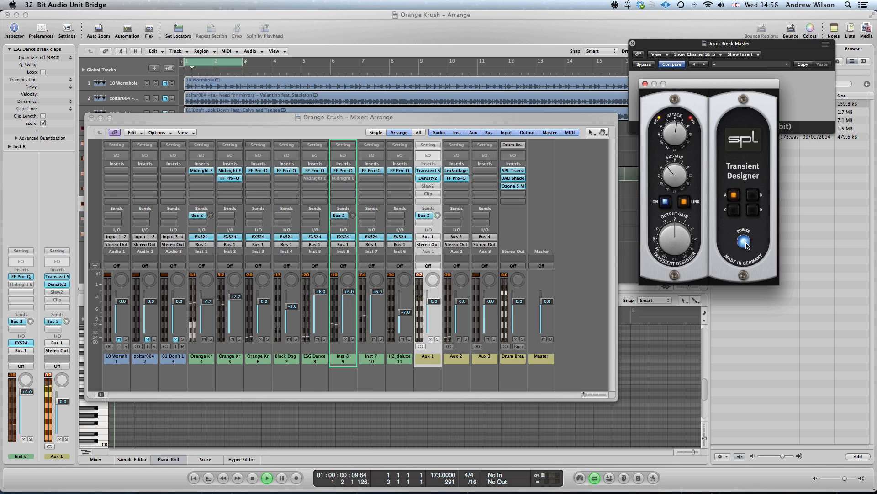
pyautogui.press('space')
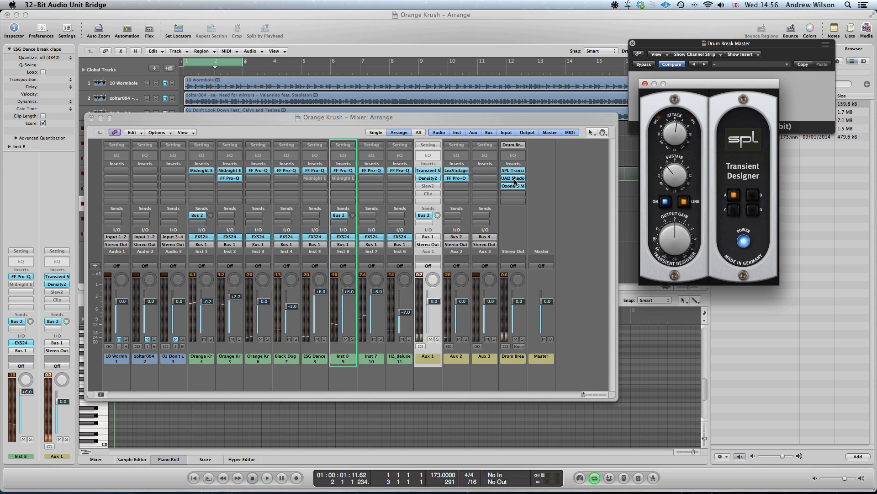
# Open the UAD Shadow Hills Mastering Compressor on the Drum Break Master channel, compare it bypassed and active during playback, and close it
pyautogui.click(514, 179)
pyautogui.click(514, 179)
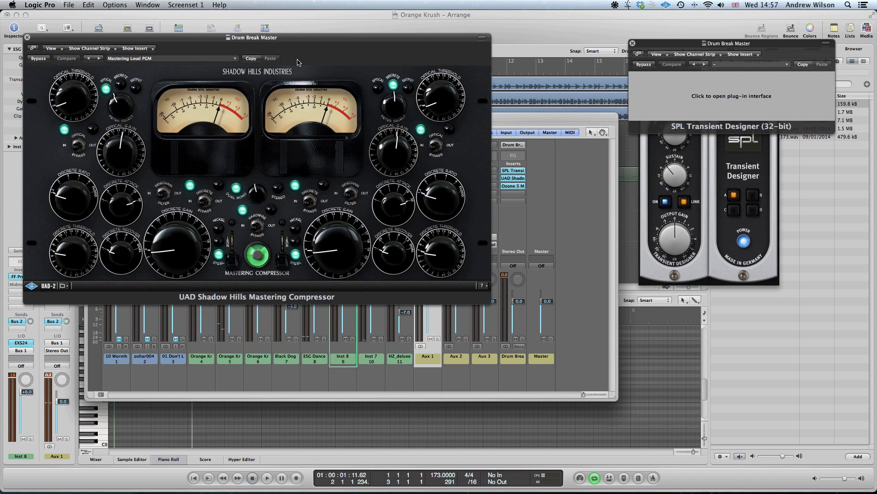
pyautogui.moveTo(297, 38); pyautogui.dragTo(281, 35)
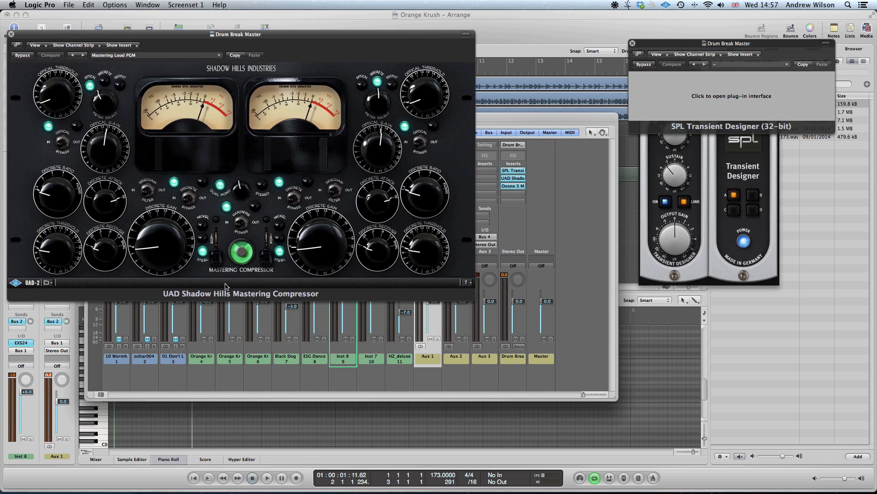
pyautogui.press('space')
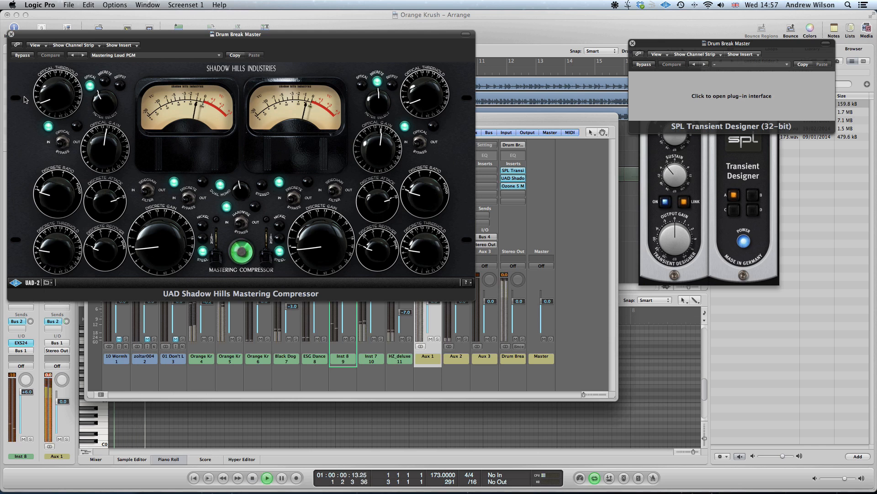
pyautogui.click(22, 56)
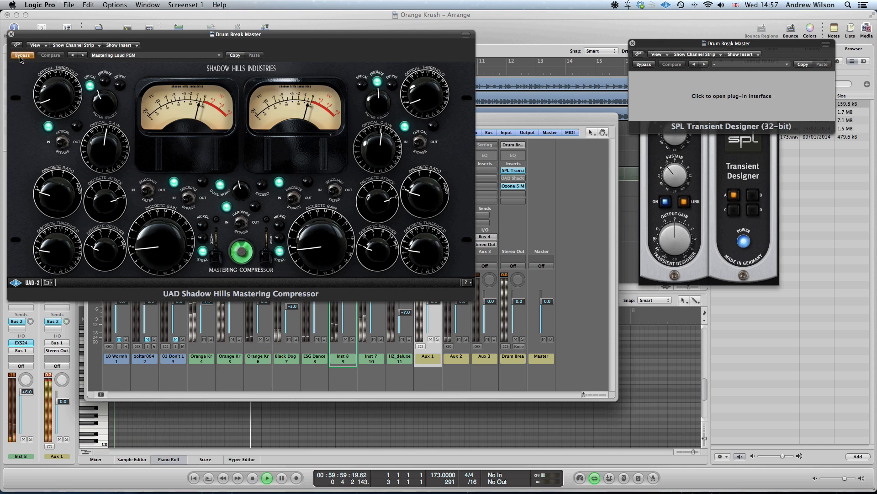
pyautogui.click(22, 56)
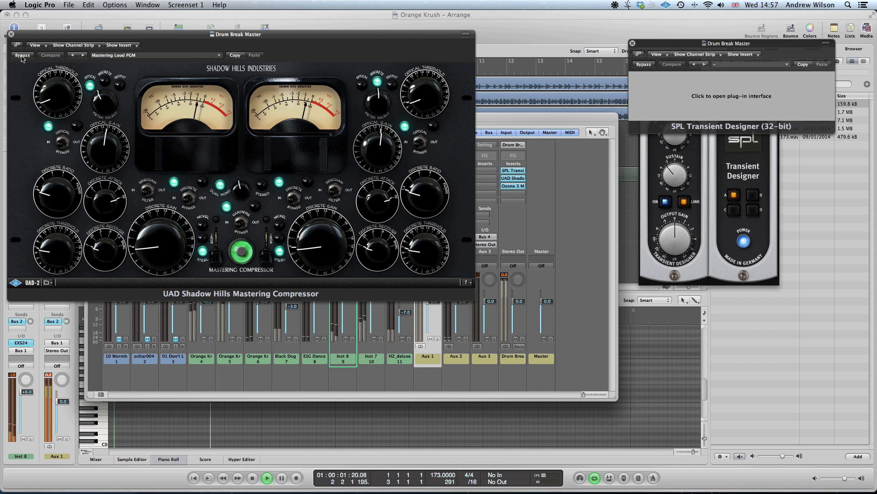
pyautogui.click(22, 55)
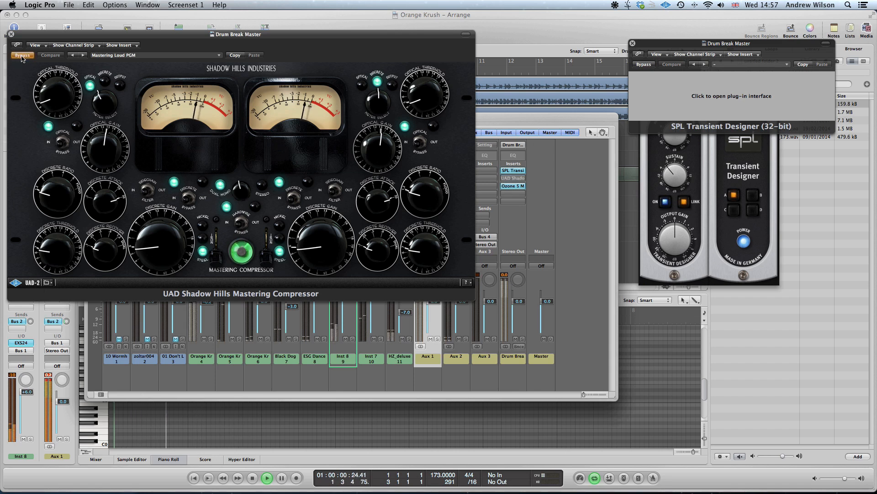
pyautogui.click(22, 55)
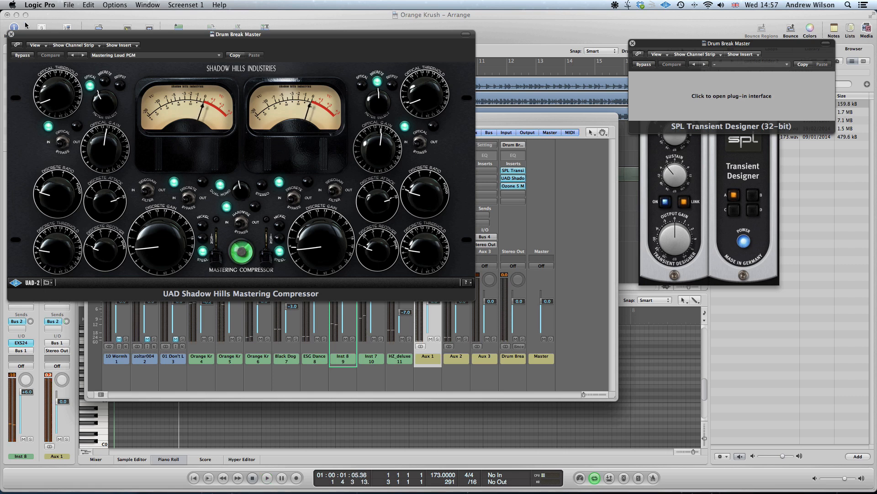
pyautogui.click(11, 34)
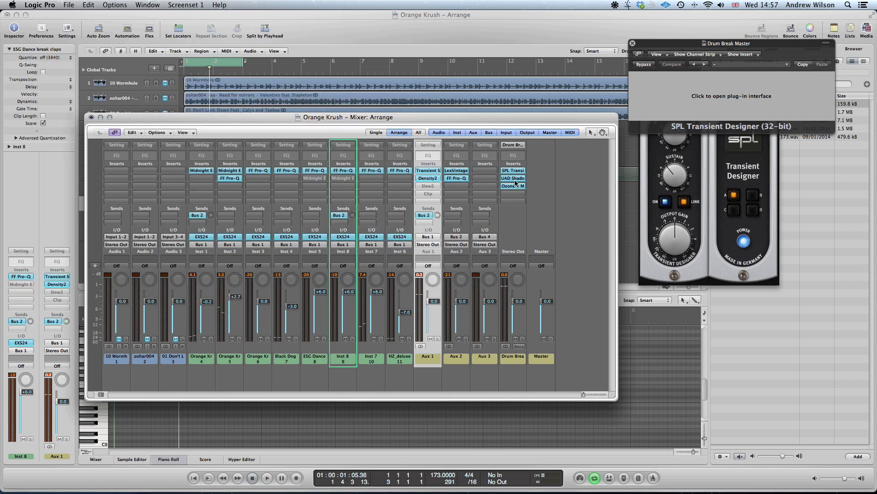
# View the Ozone 5 Maximizer on the Drum Break Master channel, and close both the plug-in and the Mixer window
pyautogui.click(513, 186)
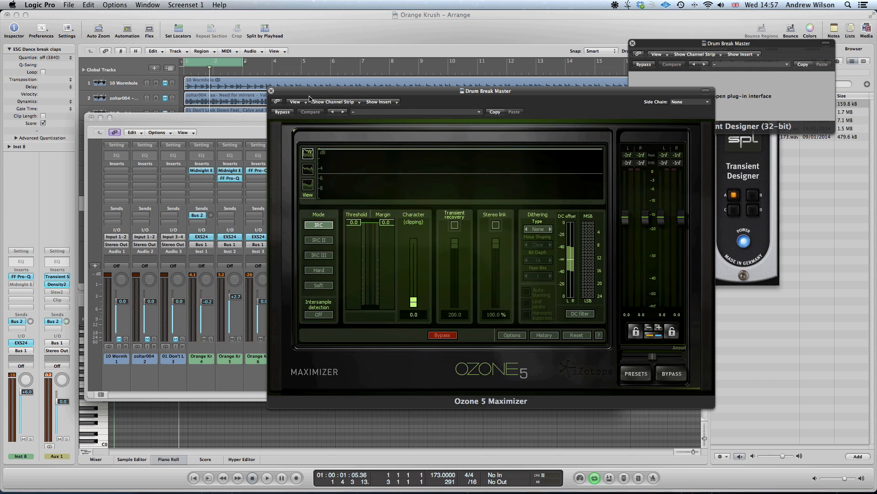
pyautogui.click(271, 91)
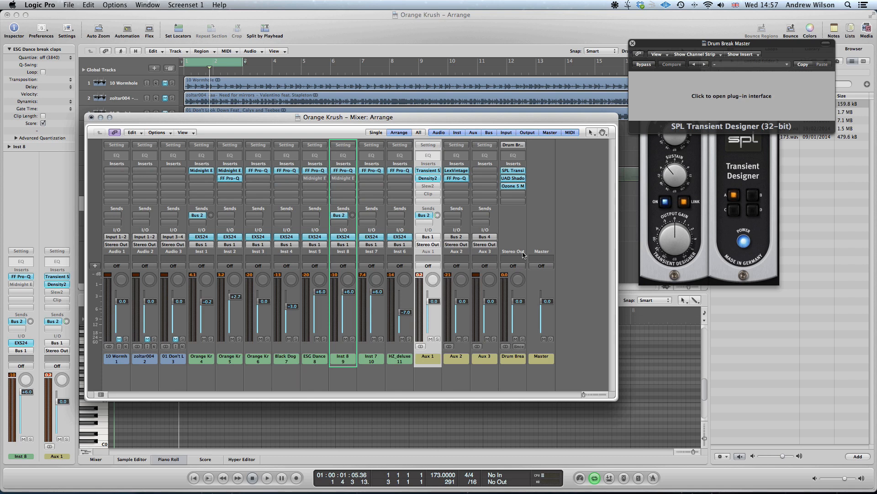
pyautogui.click(91, 117)
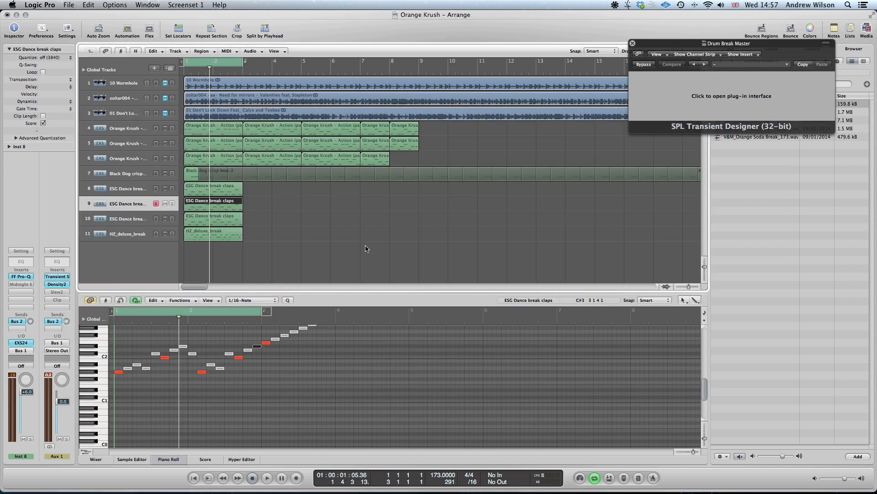